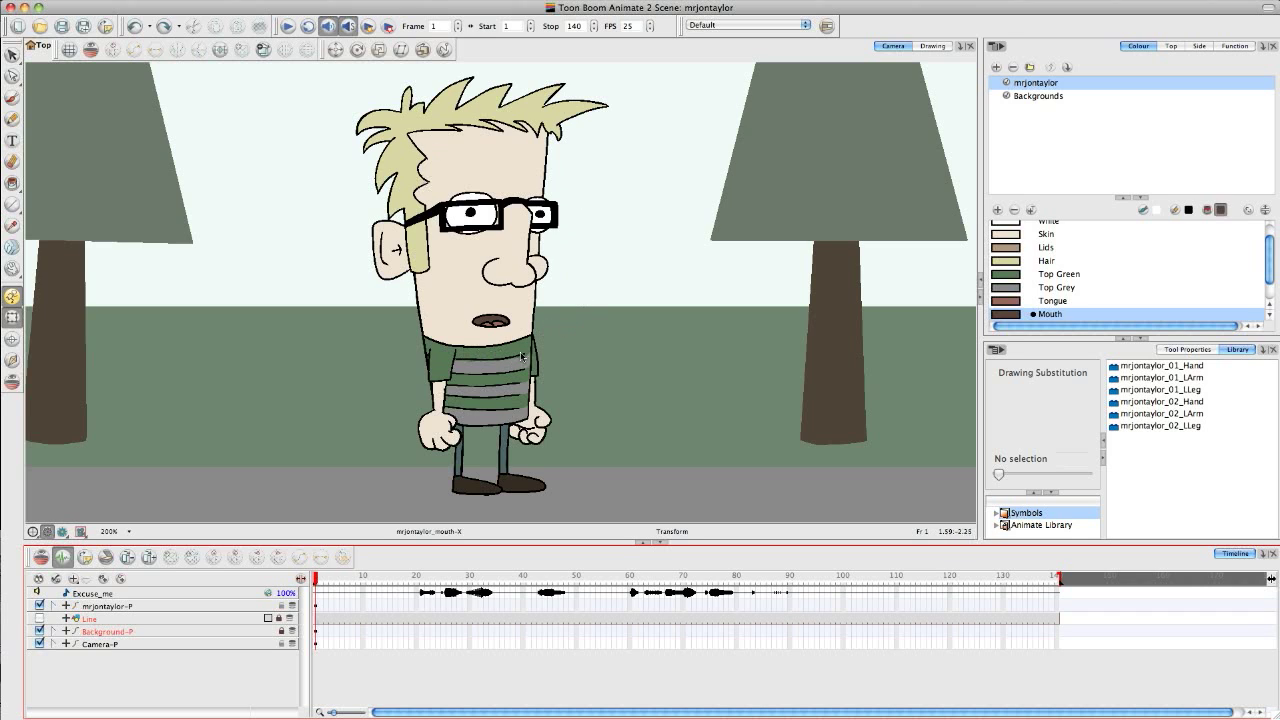
Expand the mrjontaylor-P layer and select frame 1 of mrjontaylor_mouth, showing the X mouth.
{"action": "key", "text": "2"}
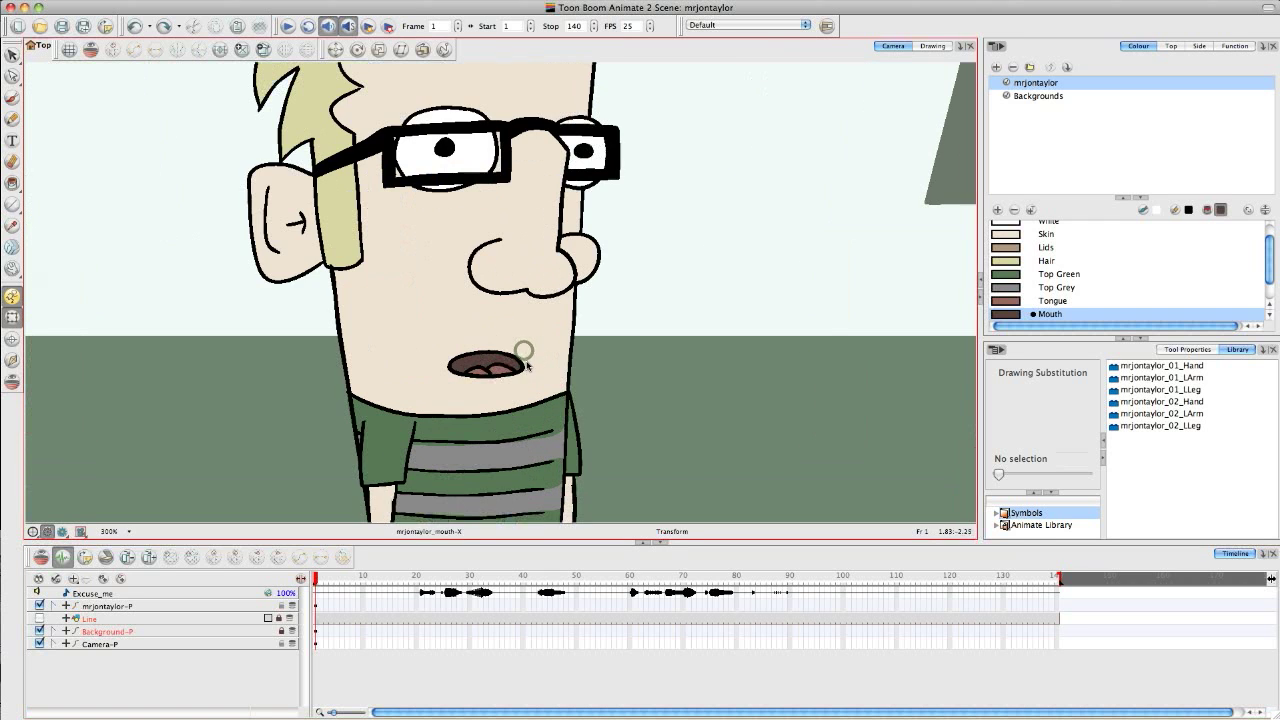
{"action": "left_click_drag", "start_coordinate": [520, 343], "coordinate": [537, 353]}
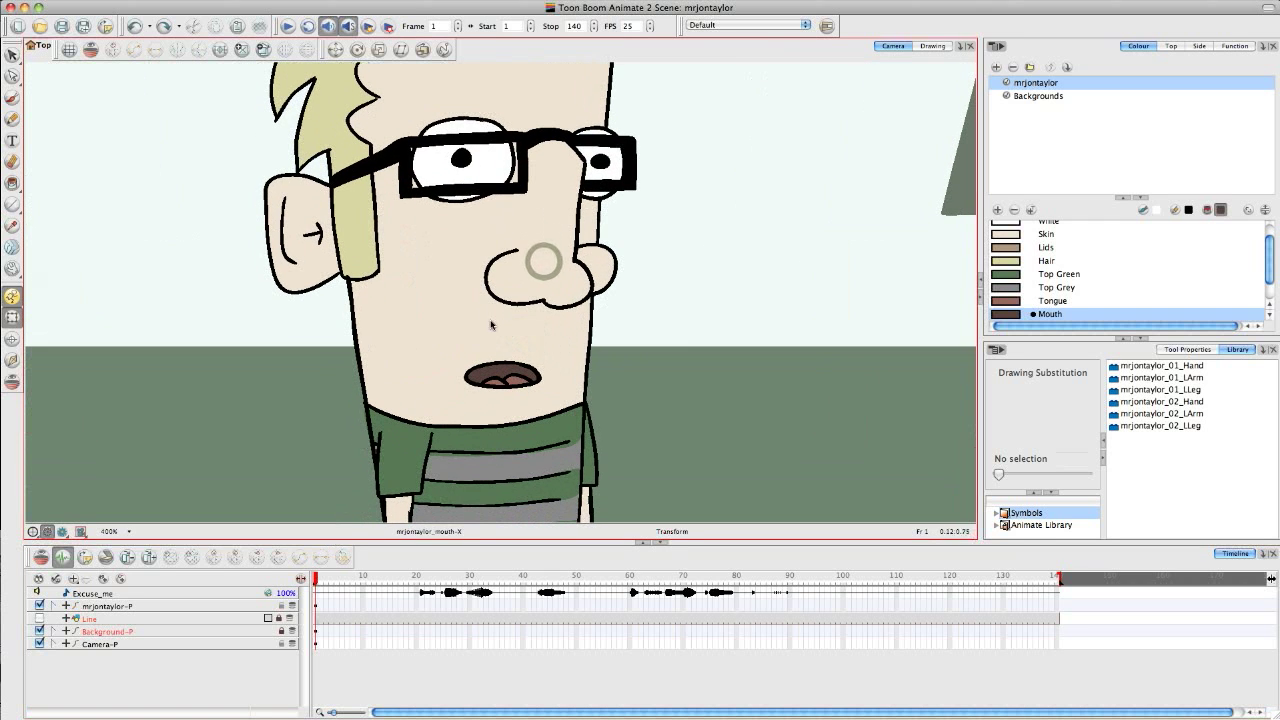
{"action": "left_click", "coordinate": [53, 606]}
{"action": "left_click_drag", "start_coordinate": [307, 622], "coordinate": [301, 648]}
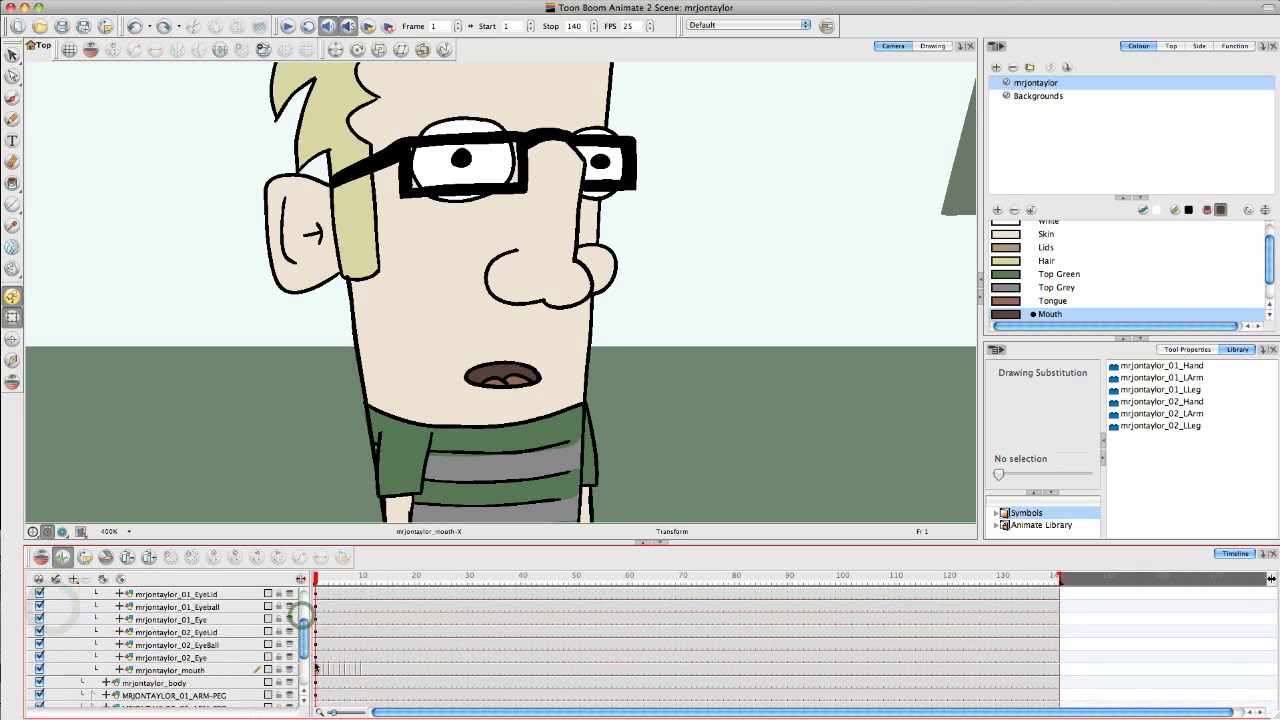
{"action": "left_click", "coordinate": [314, 669]}
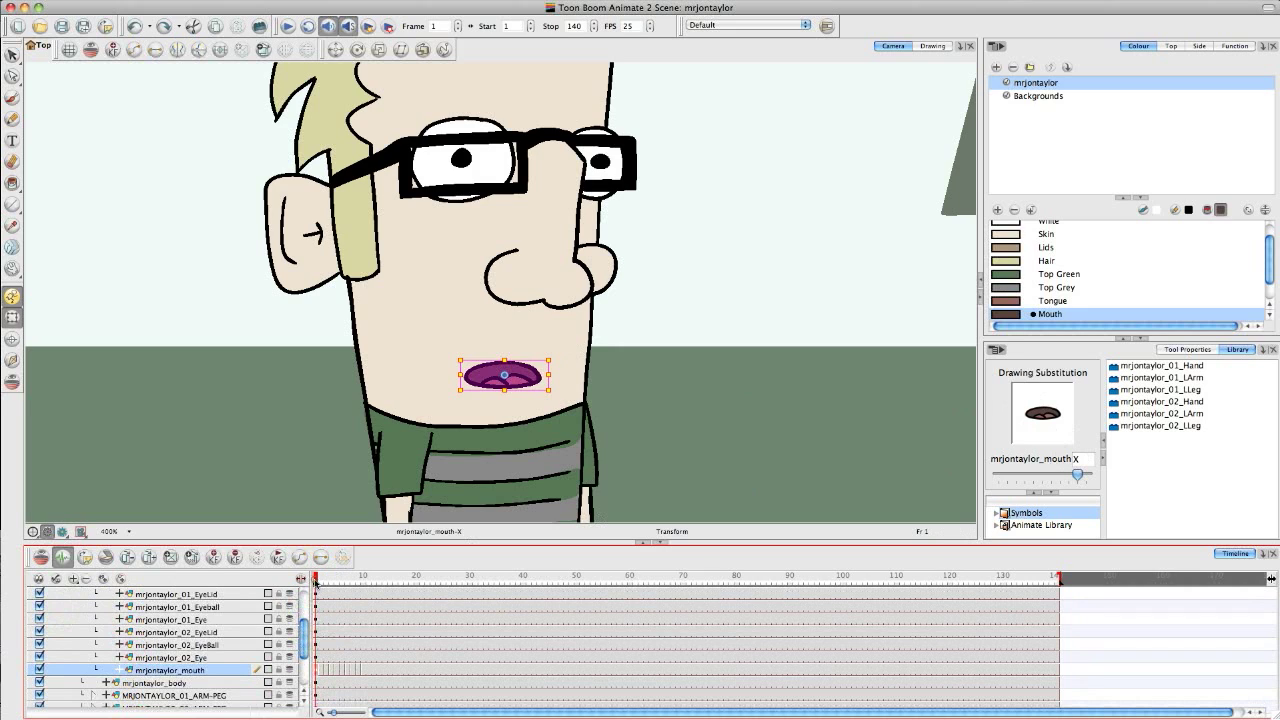
{"action": "left_click_drag", "start_coordinate": [315, 580], "coordinate": [336, 587]}
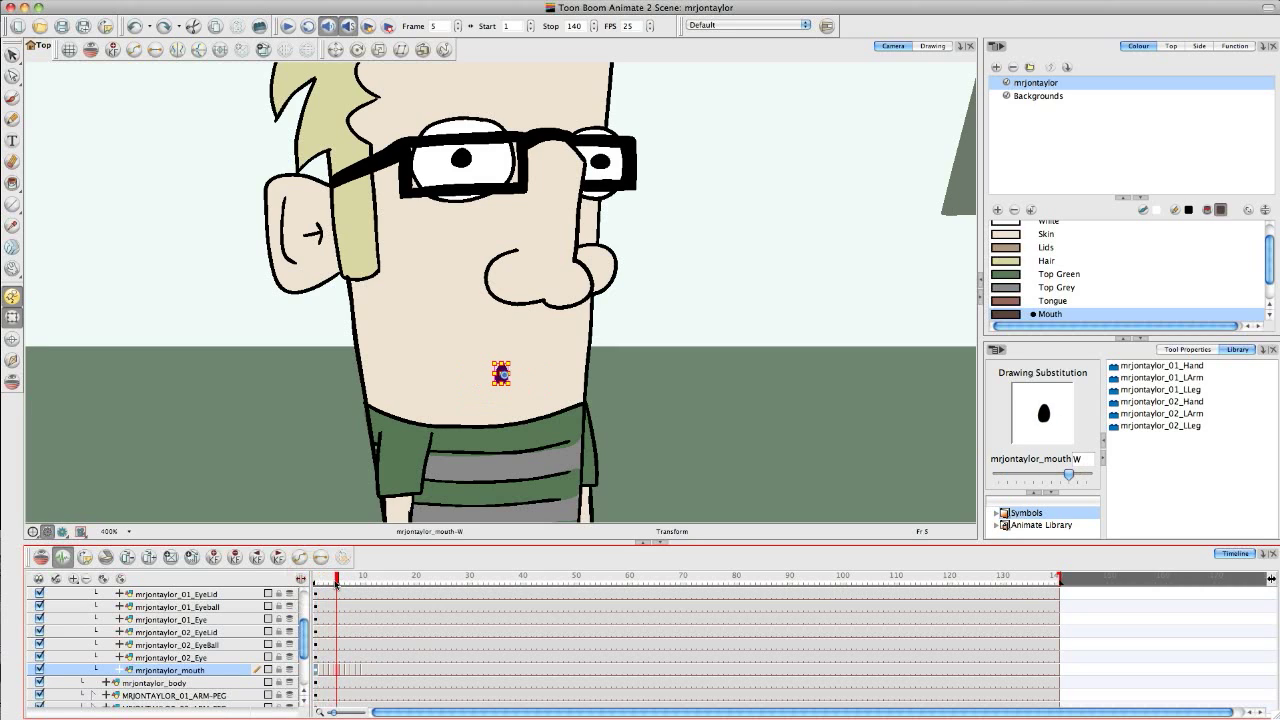
{"action": "left_click_drag", "start_coordinate": [336, 586], "coordinate": [341, 586]}
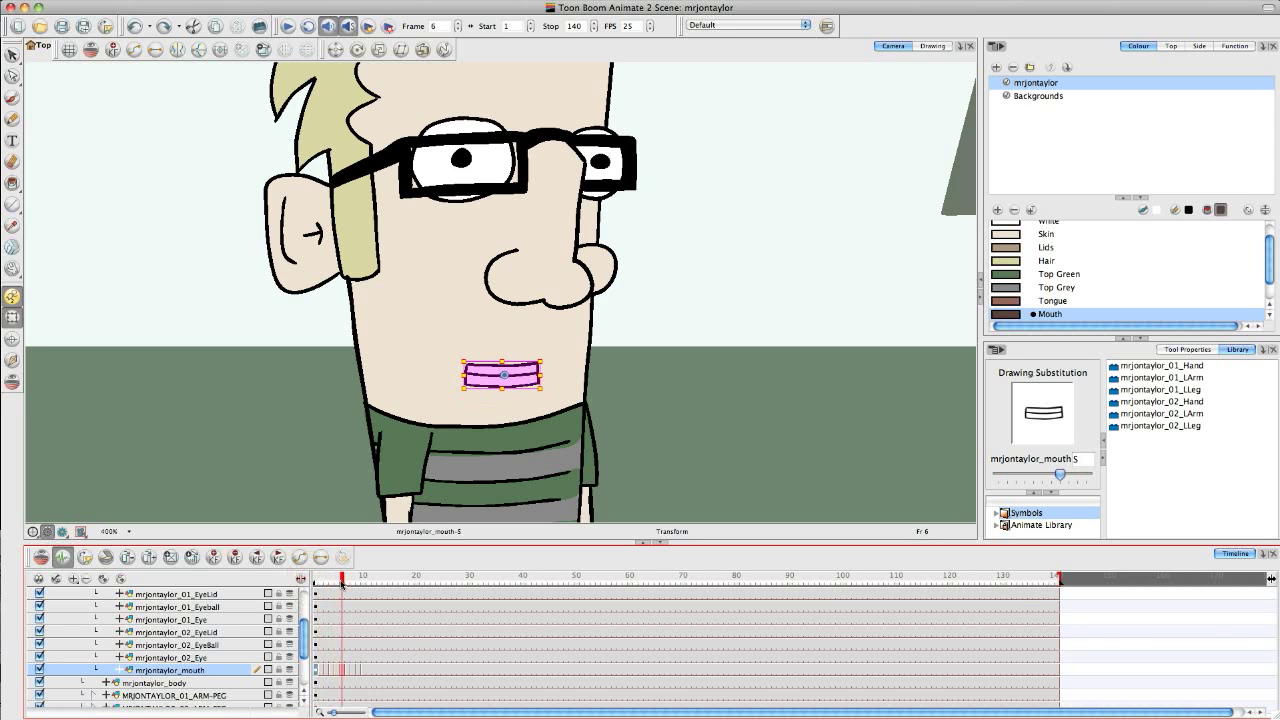
{"action": "left_click_drag", "start_coordinate": [342, 584], "coordinate": [347, 584]}
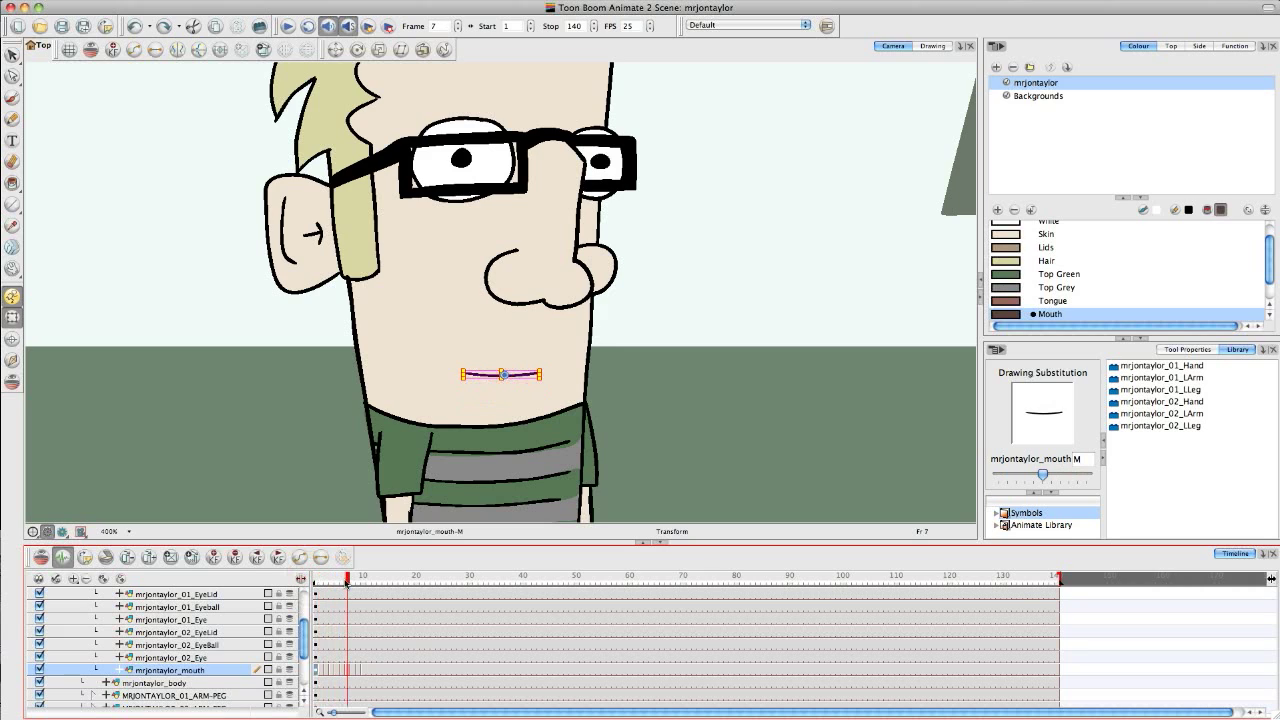
{"action": "mouse_move", "coordinate": [349, 584]}
{"action": "left_mouse_down"}
{"action": "mouse_move", "coordinate": [364, 586]}
{"action": "mouse_move", "coordinate": [319, 587]}
{"action": "mouse_move", "coordinate": [364, 588]}
{"action": "mouse_move", "coordinate": [316, 592]}
{"action": "left_mouse_up"}
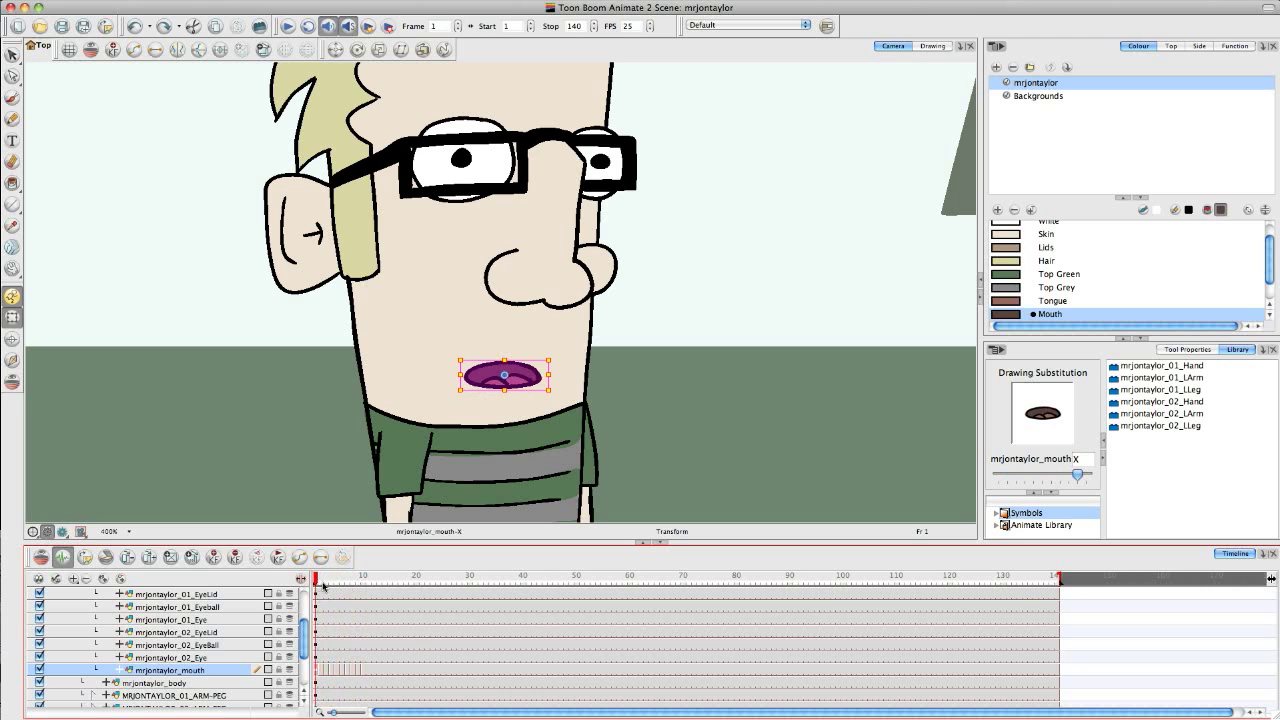
{"action": "left_click_drag", "start_coordinate": [304, 633], "coordinate": [305, 606]}
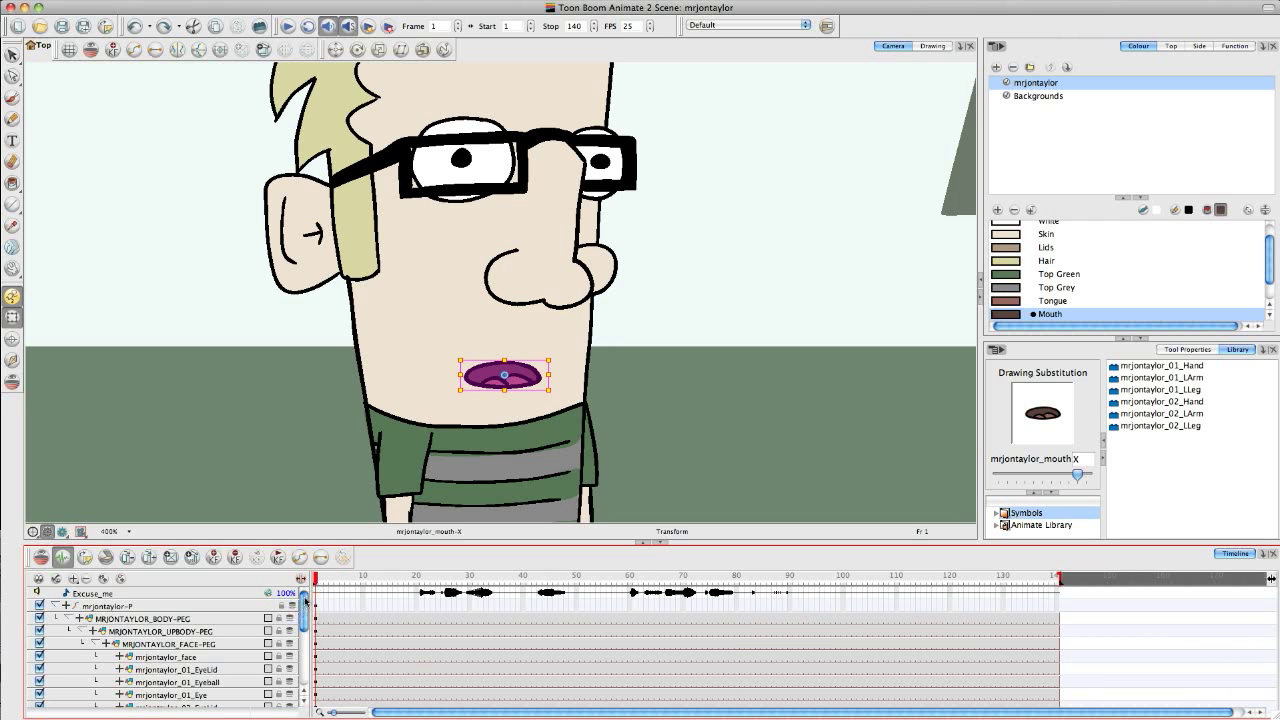
{"action": "scroll", "coordinate": [305, 600], "scroll_direction": "down", "scroll_amount": 3}
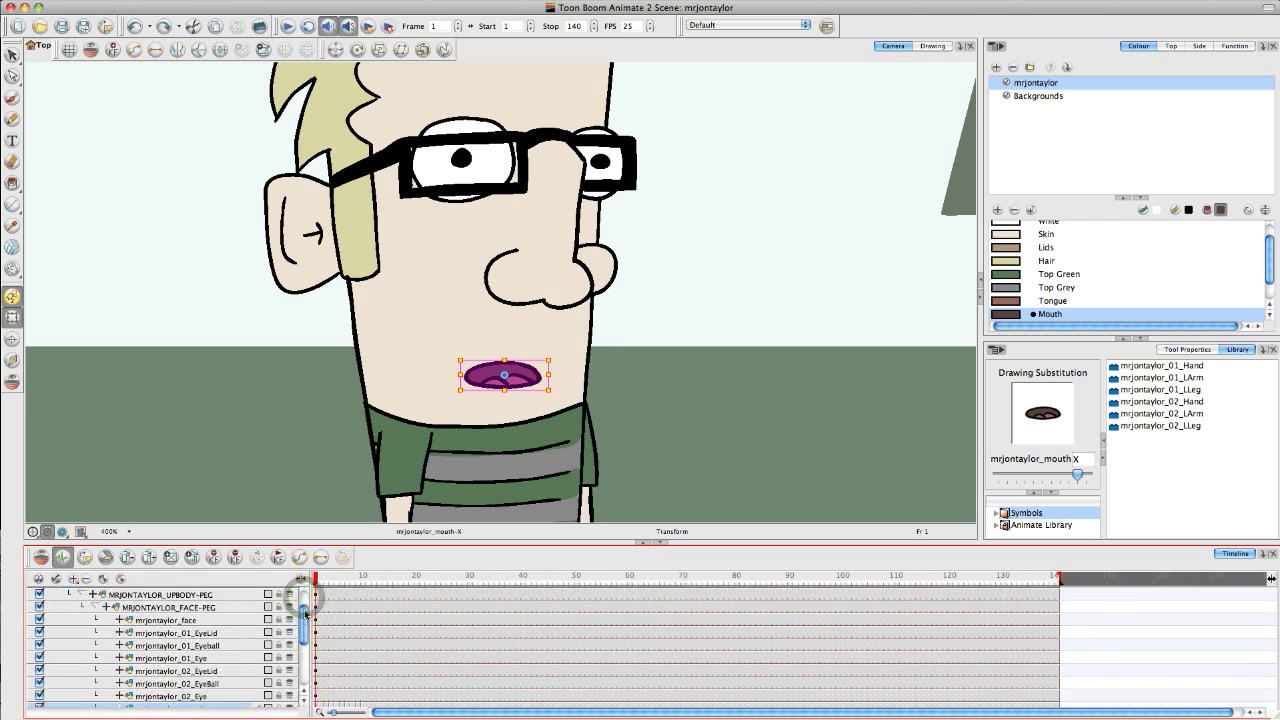
{"action": "scroll", "coordinate": [308, 590], "scroll_direction": "up", "scroll_amount": 3}
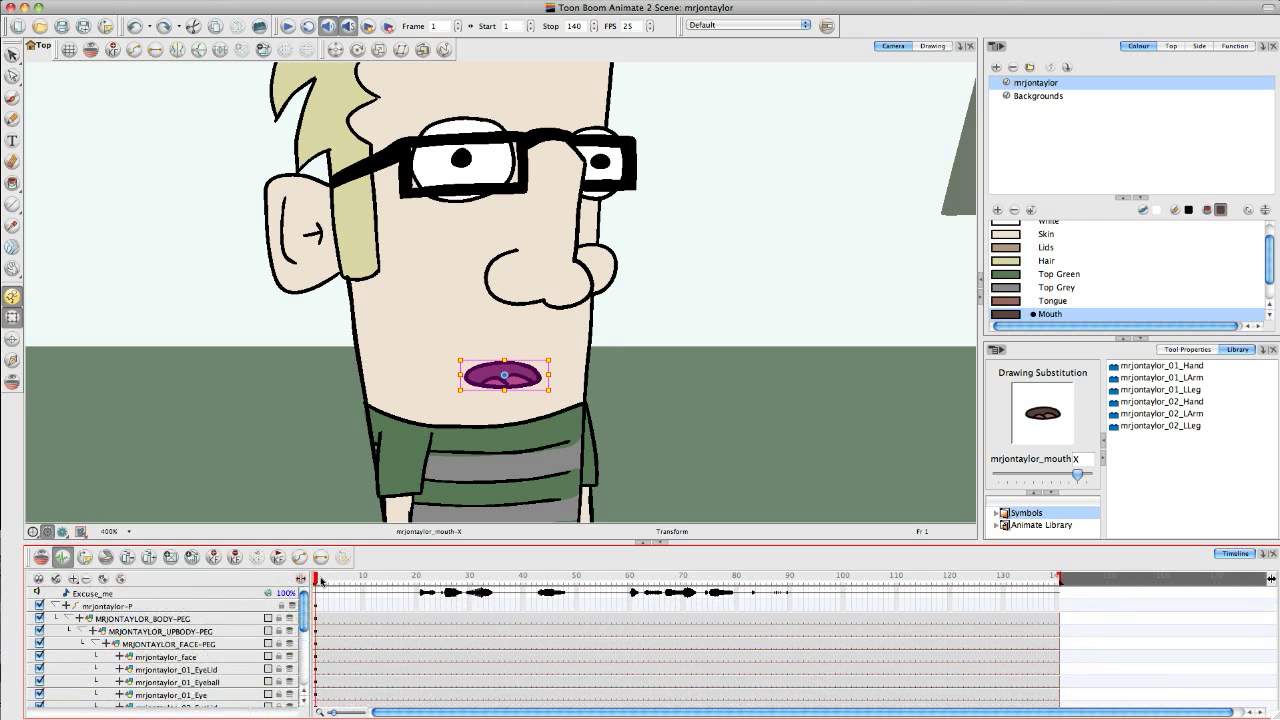
{"action": "left_click_drag", "start_coordinate": [317, 580], "coordinate": [411, 583]}
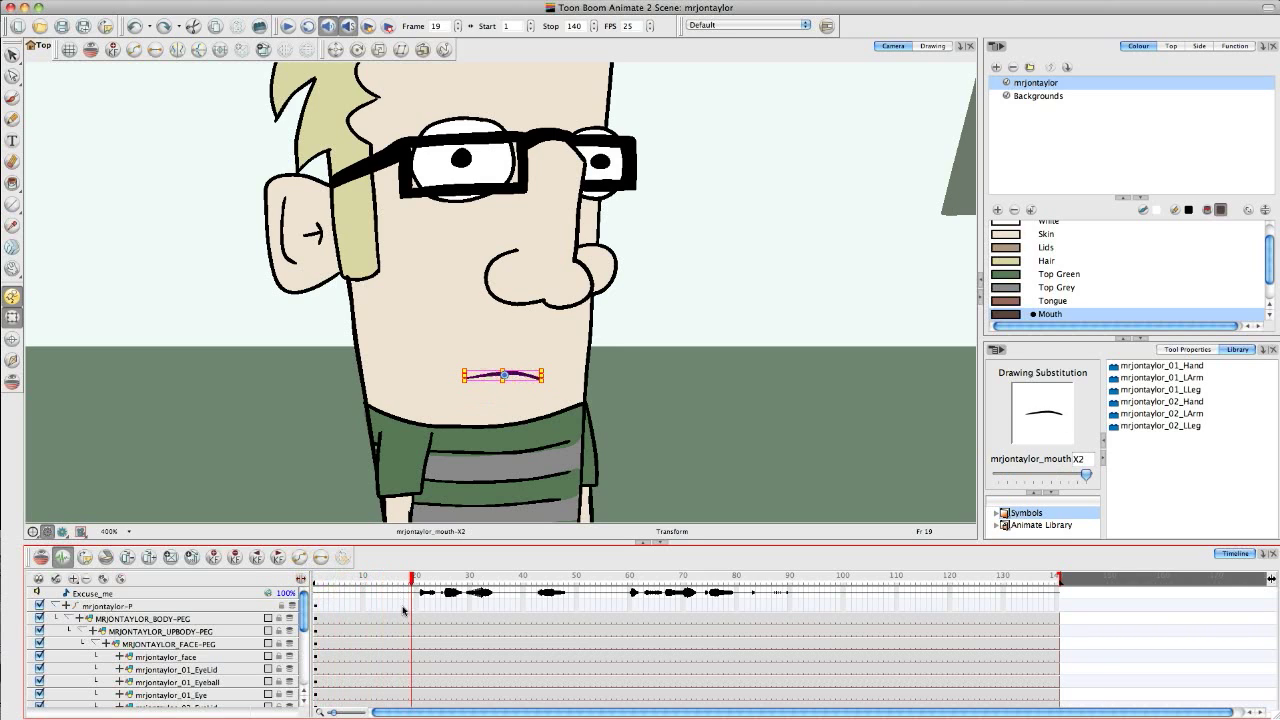
{"action": "key", "text": "Return"}
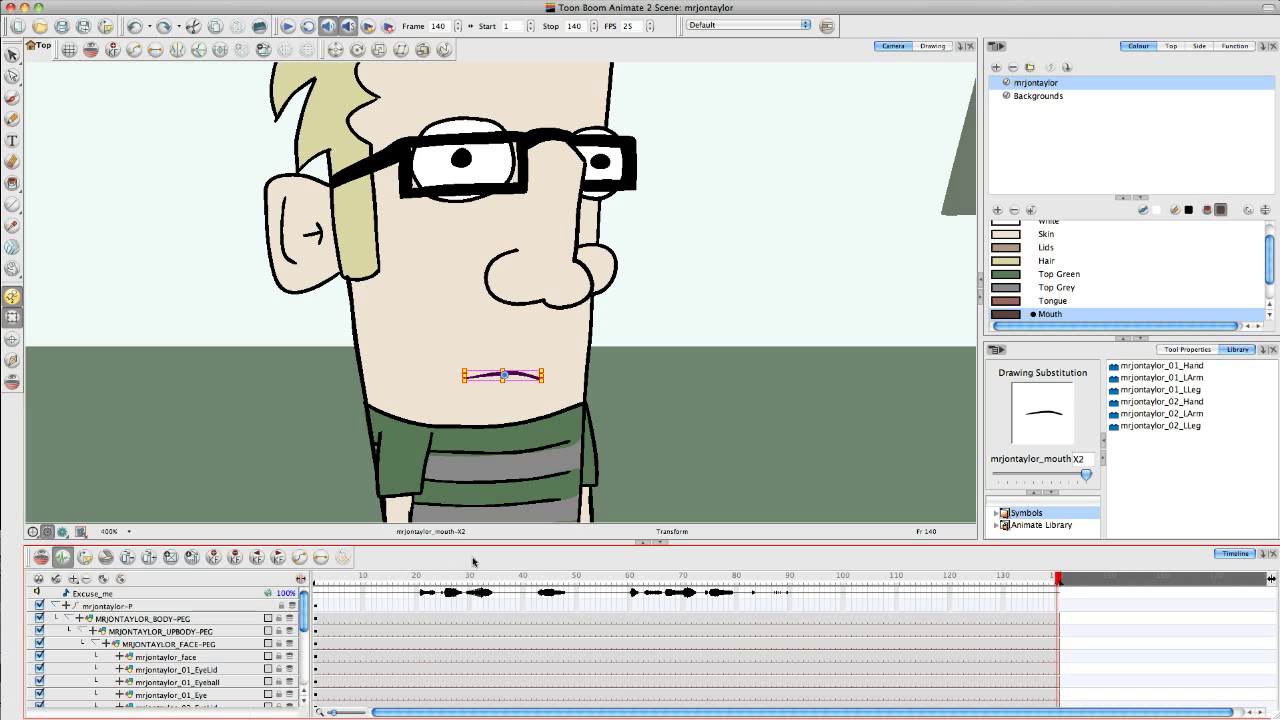
{"action": "left_click", "coordinate": [365, 582]}
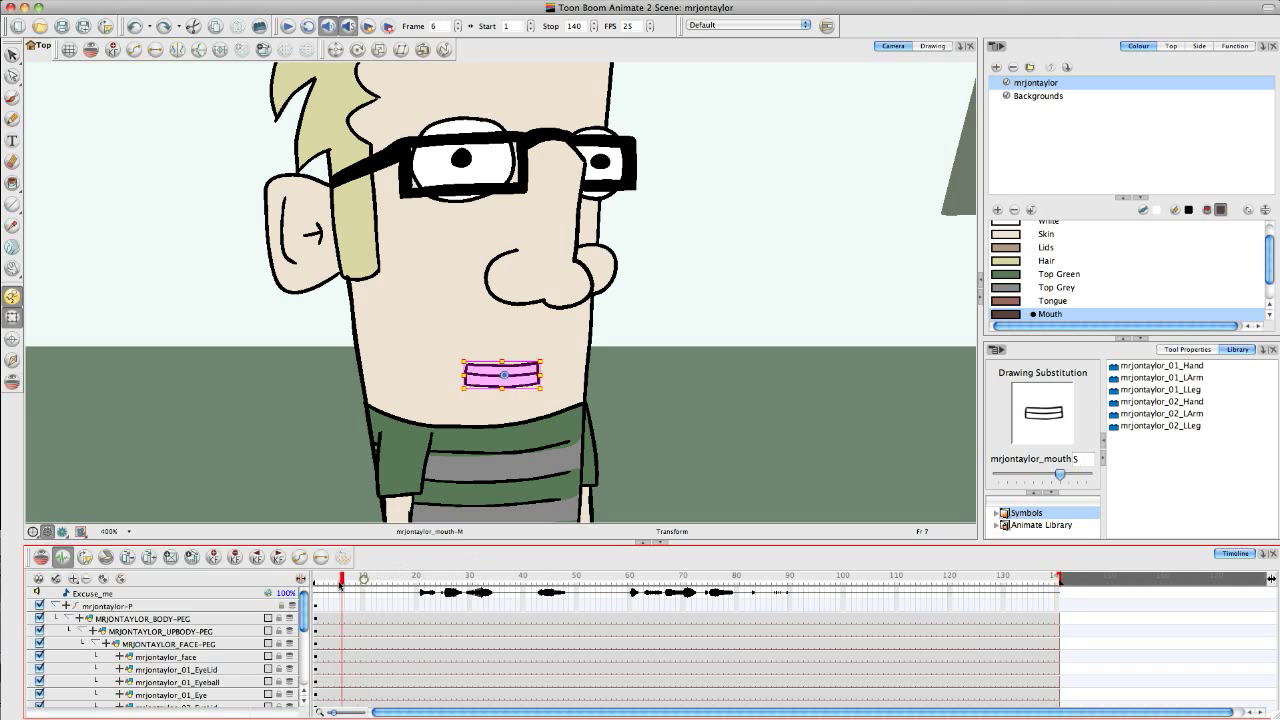
Select mouth cells 2 through 9 and swap them all to the X drawing.
{"action": "scroll", "coordinate": [304, 630], "scroll_direction": "down", "scroll_amount": 3}
{"action": "scroll", "coordinate": [304, 630], "scroll_direction": "down", "scroll_amount": 1}
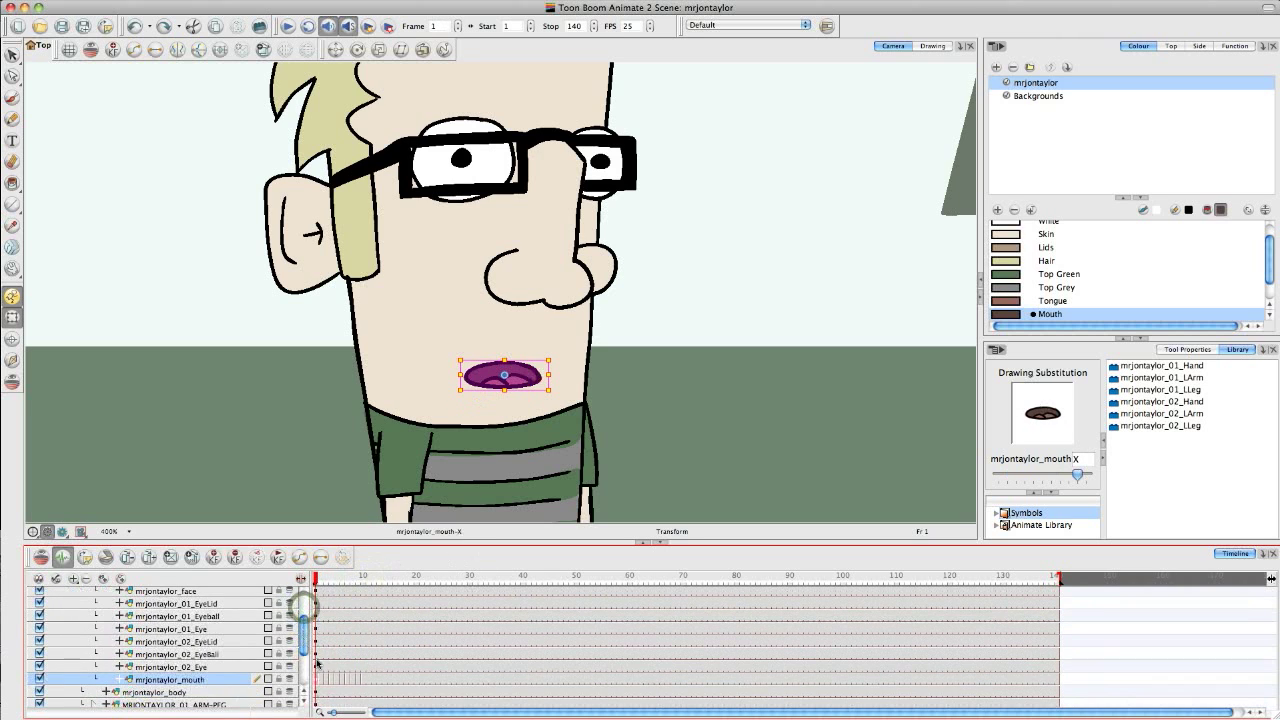
{"action": "left_click", "coordinate": [319, 678]}
{"action": "left_click_drag", "start_coordinate": [363, 684], "coordinate": [365, 680]}
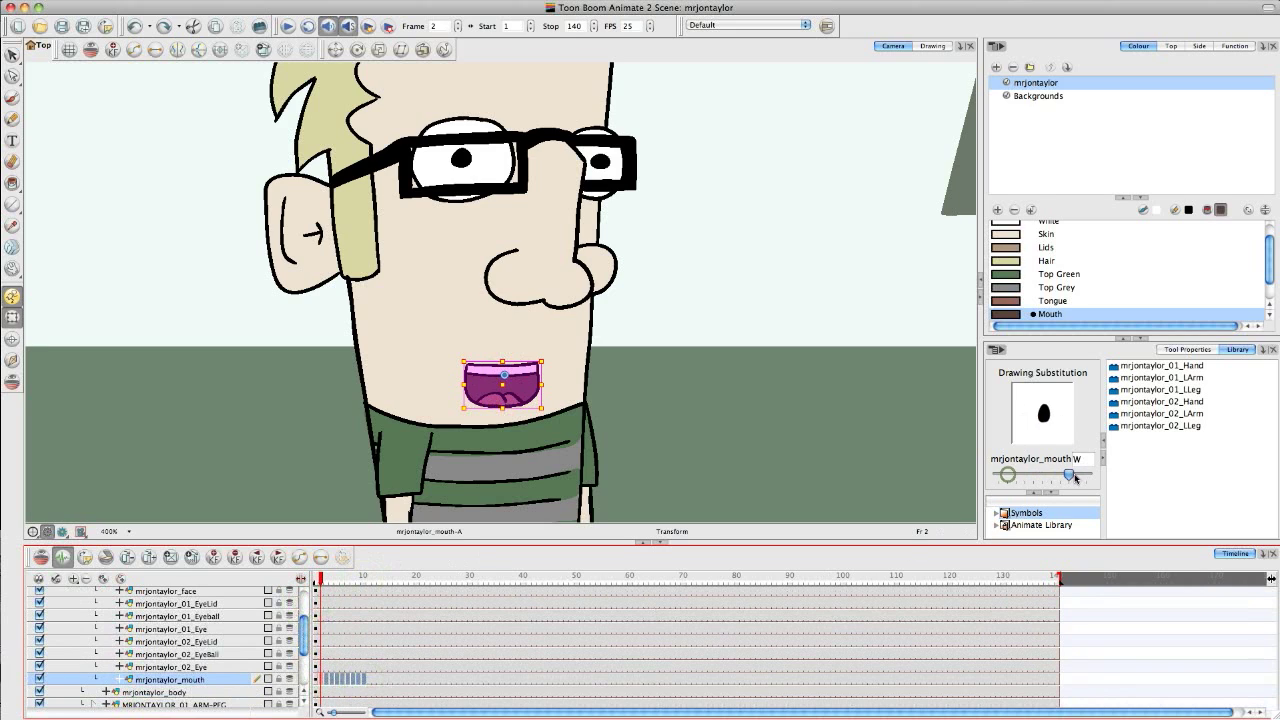
{"action": "left_click_drag", "start_coordinate": [1008, 477], "coordinate": [1077, 474]}
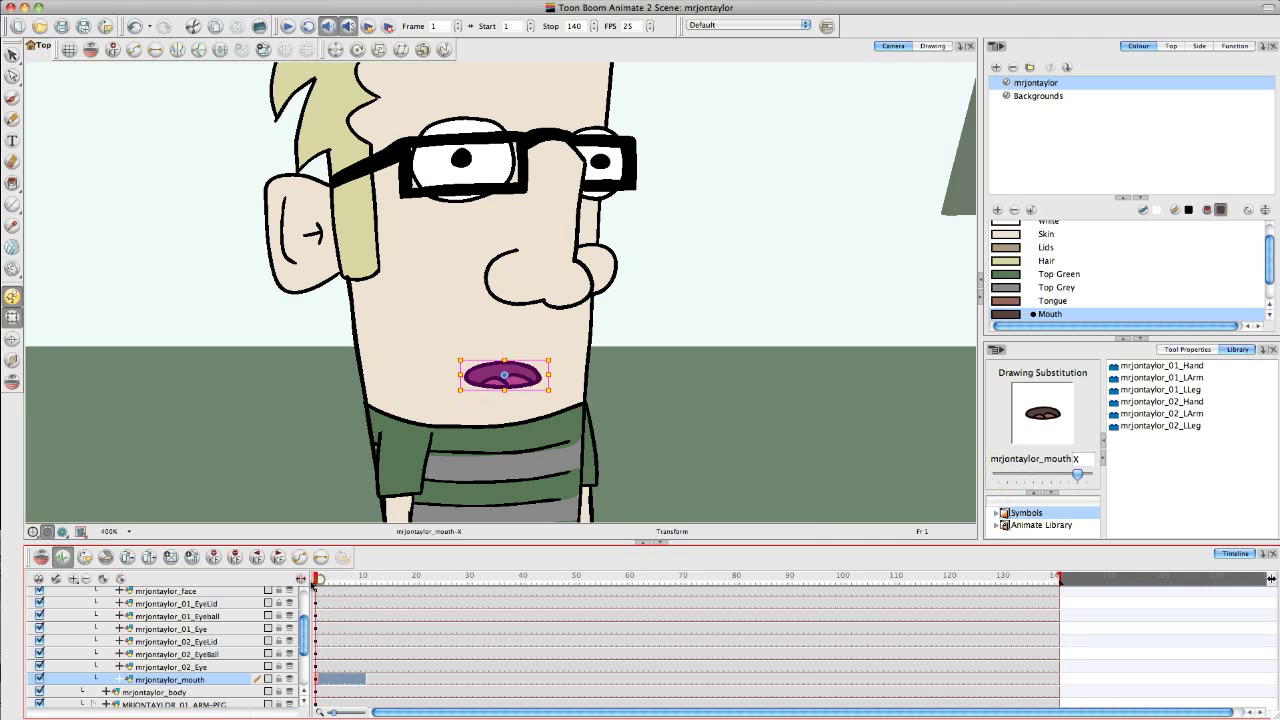
Play back to check the replaced frames, then deselect and return to frame 1.
{"action": "key", "text": "Return"}
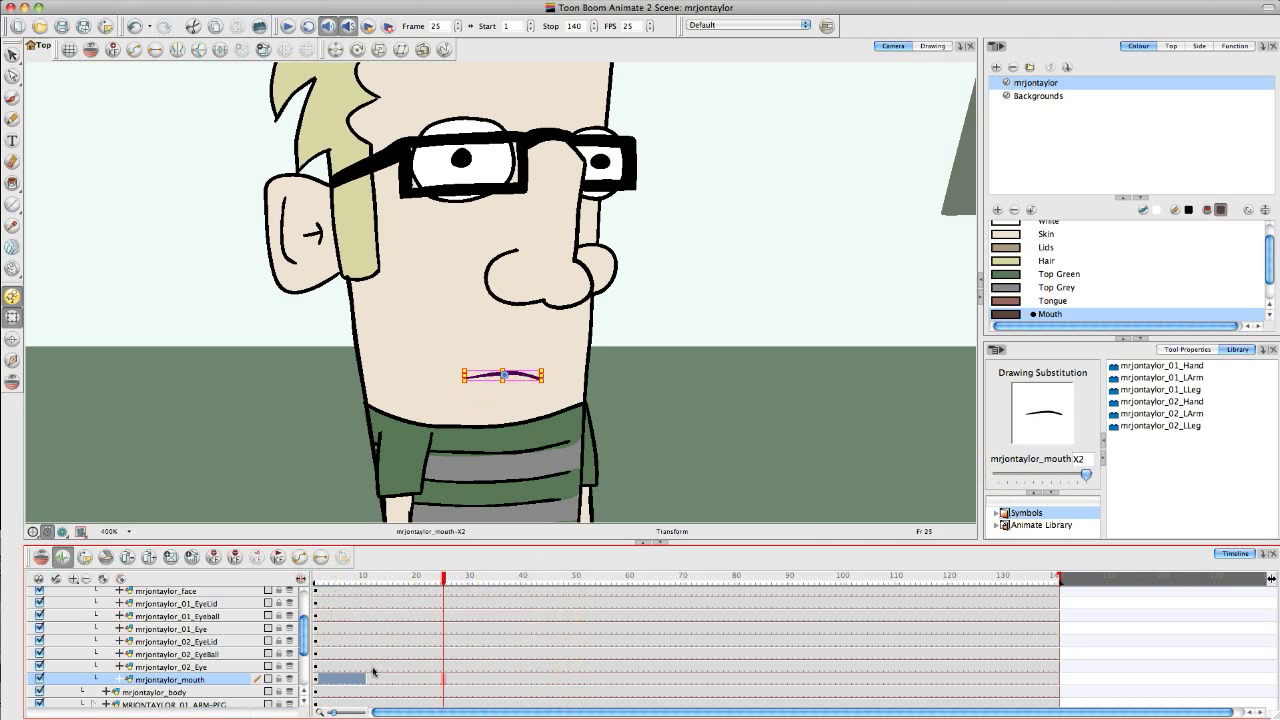
{"action": "left_click", "coordinate": [366, 679]}
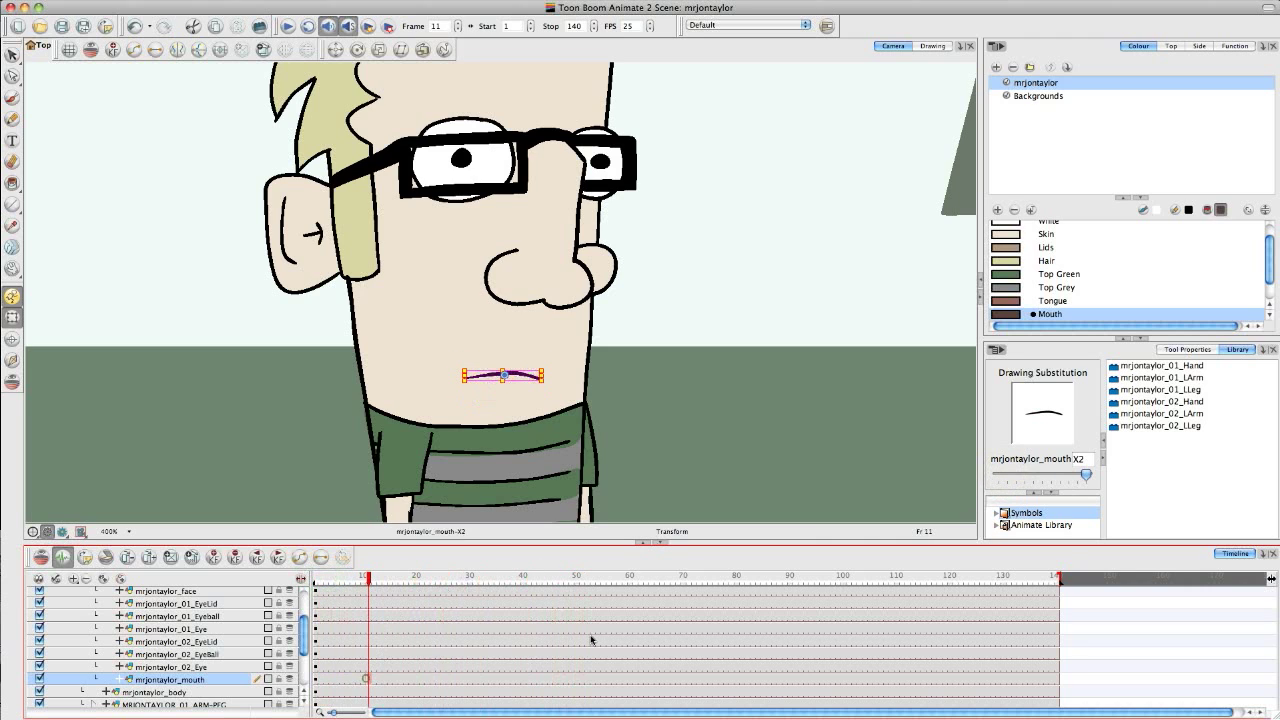
{"action": "left_click", "coordinate": [268, 487]}
{"action": "left_click_drag", "start_coordinate": [362, 578], "coordinate": [416, 580]}
{"action": "left_click", "coordinate": [318, 578]}
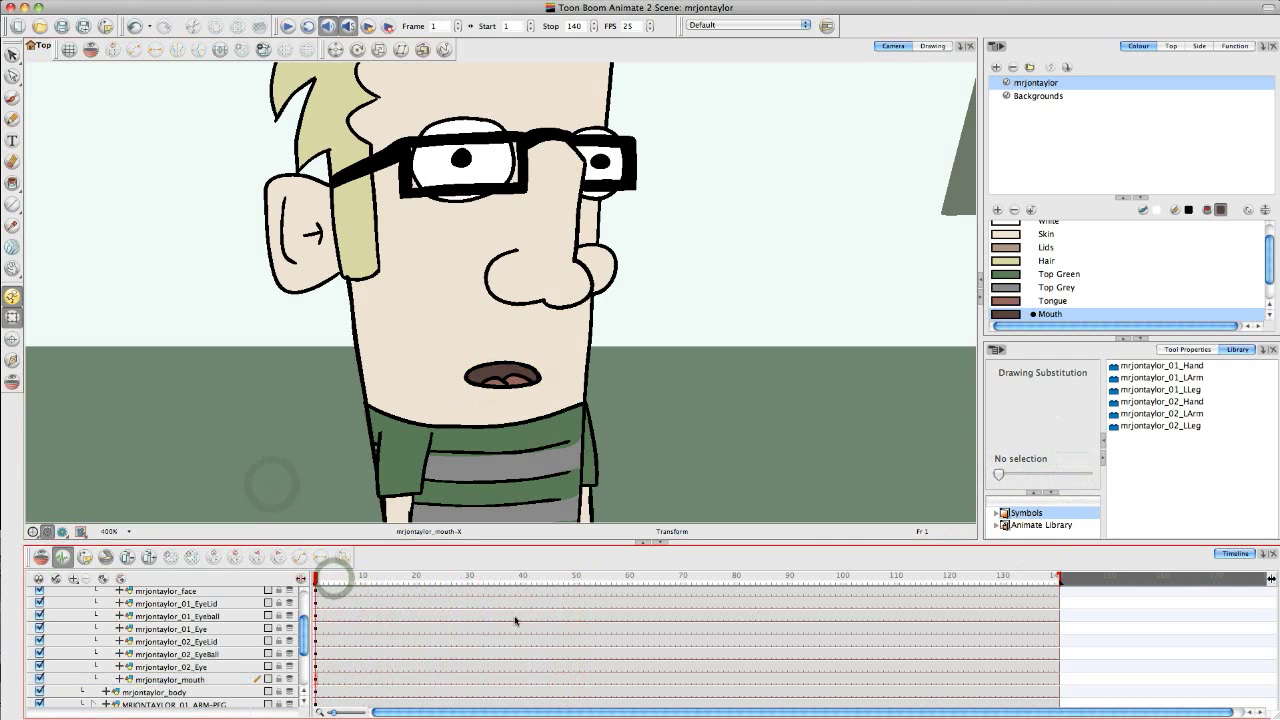
{"action": "scroll", "coordinate": [310, 636], "scroll_direction": "up", "scroll_amount": 5}
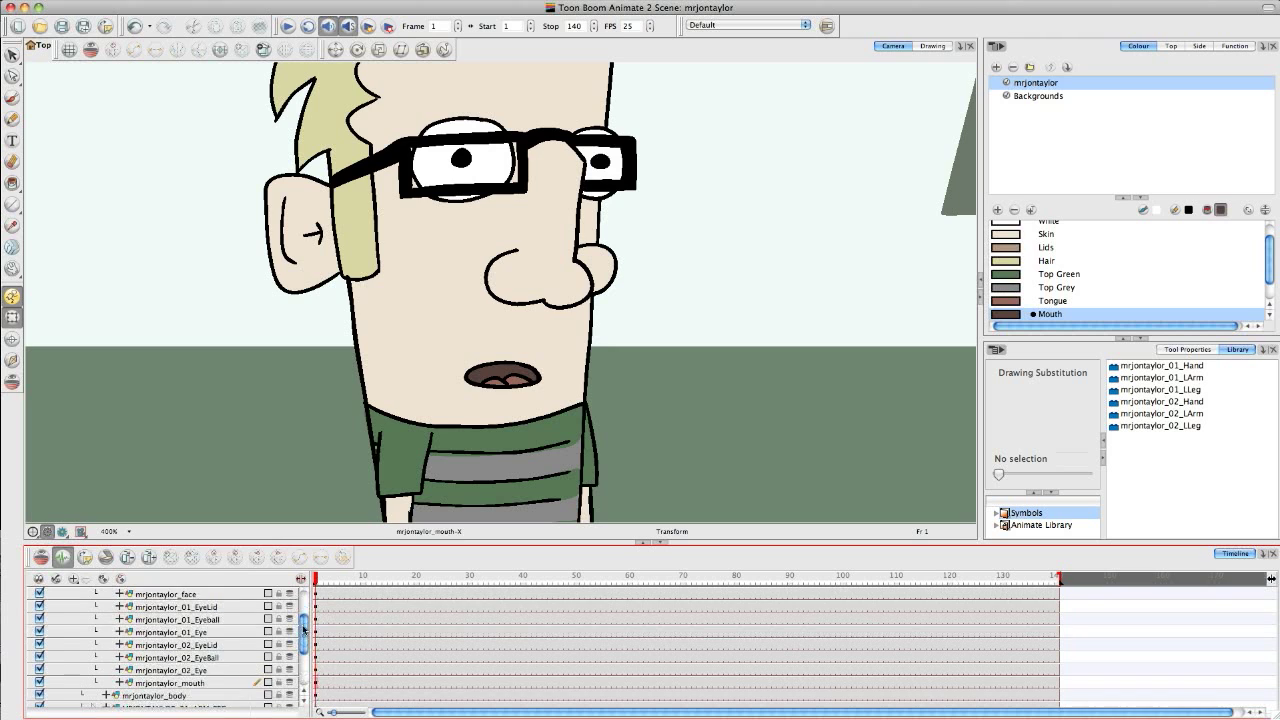
Scrub the voice track from frame 19 to frame 21, where the Excuse_me speech starts.
{"action": "left_click_drag", "start_coordinate": [356, 580], "coordinate": [411, 580]}
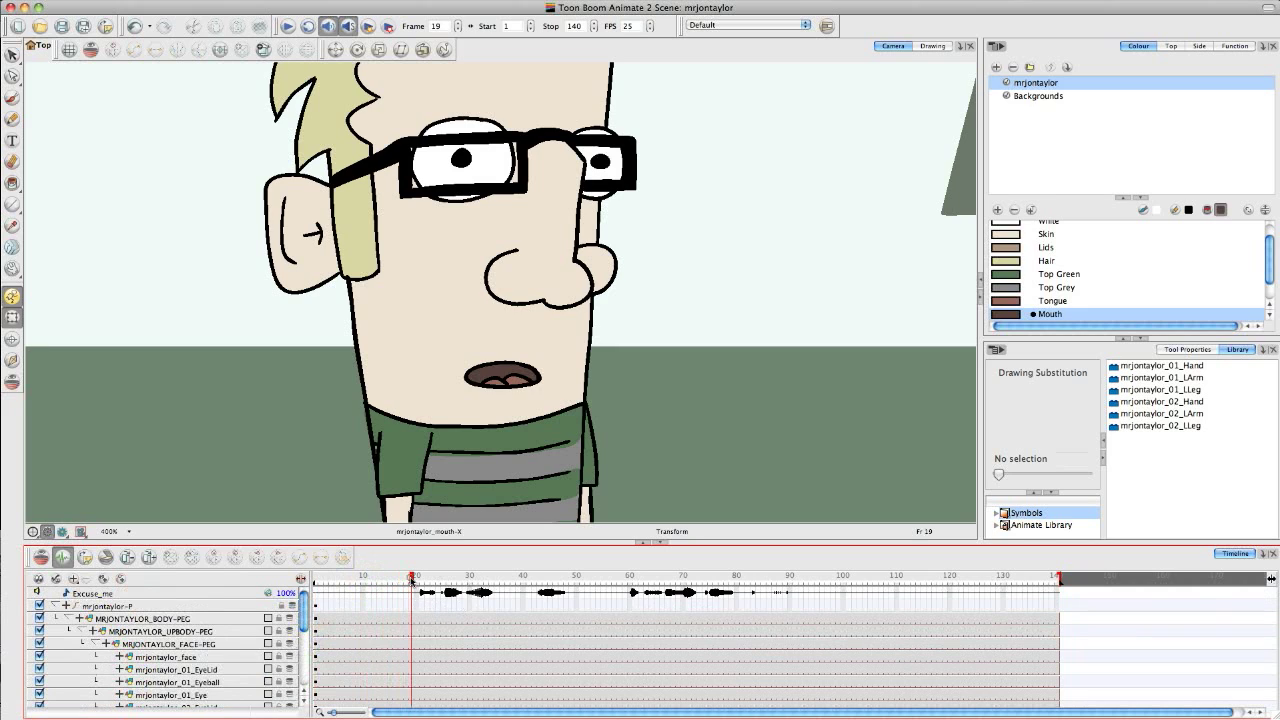
{"action": "left_click_drag", "start_coordinate": [411, 580], "coordinate": [417, 581]}
{"action": "left_click", "coordinate": [418, 582]}
{"action": "left_click_drag", "start_coordinate": [417, 582], "coordinate": [420, 581]}
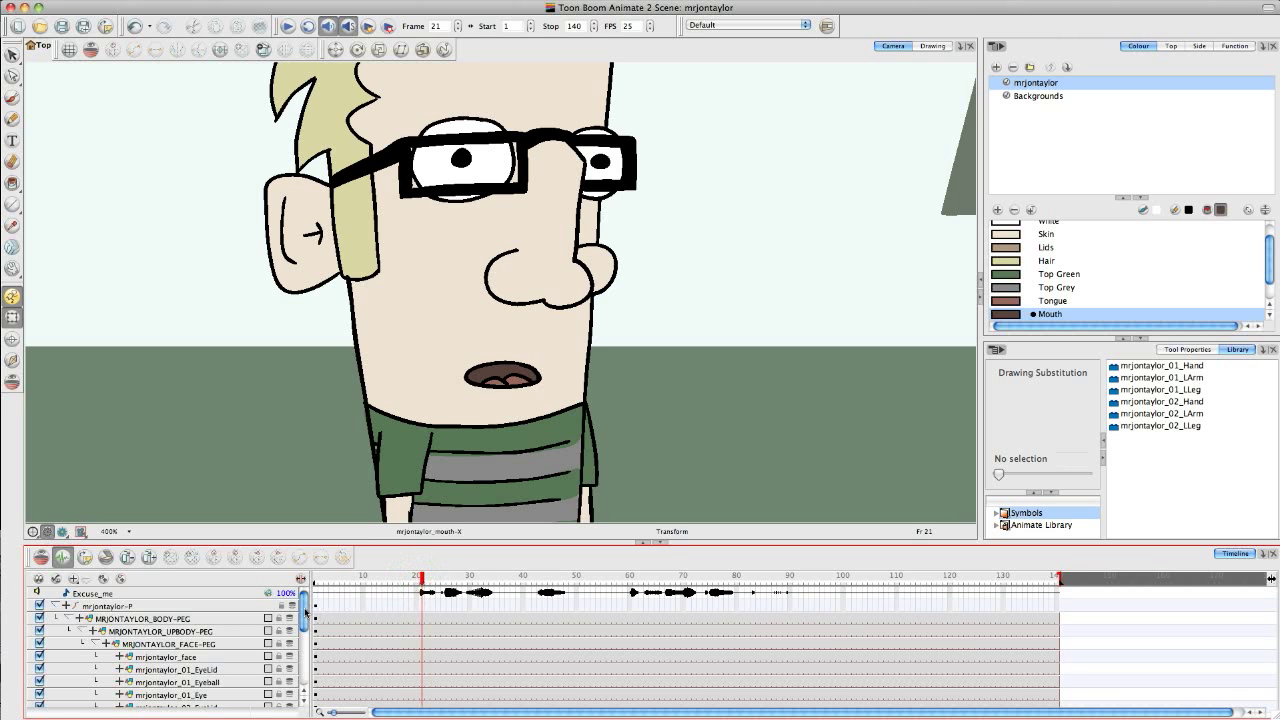
{"action": "left_click_drag", "start_coordinate": [305, 608], "coordinate": [304, 648]}
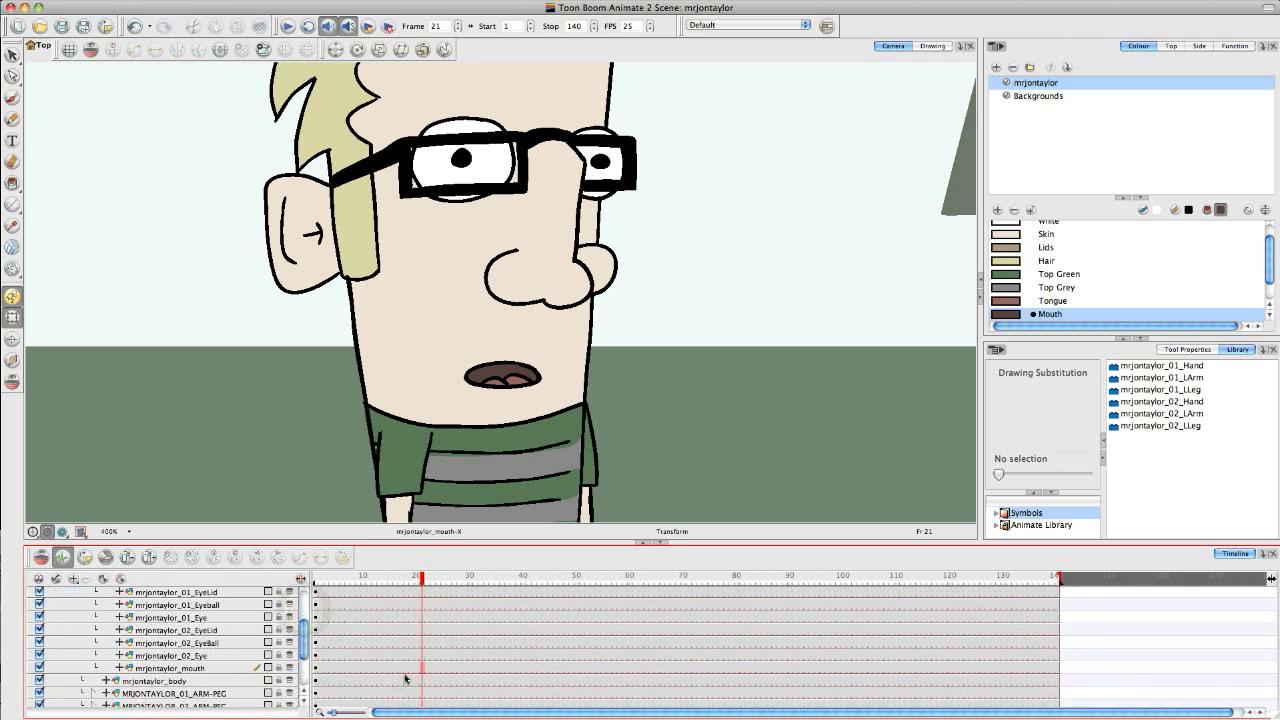
Key frame 21's mouth to E, frame 22 to S, and the next sound to O.
{"action": "left_click", "coordinate": [420, 667]}
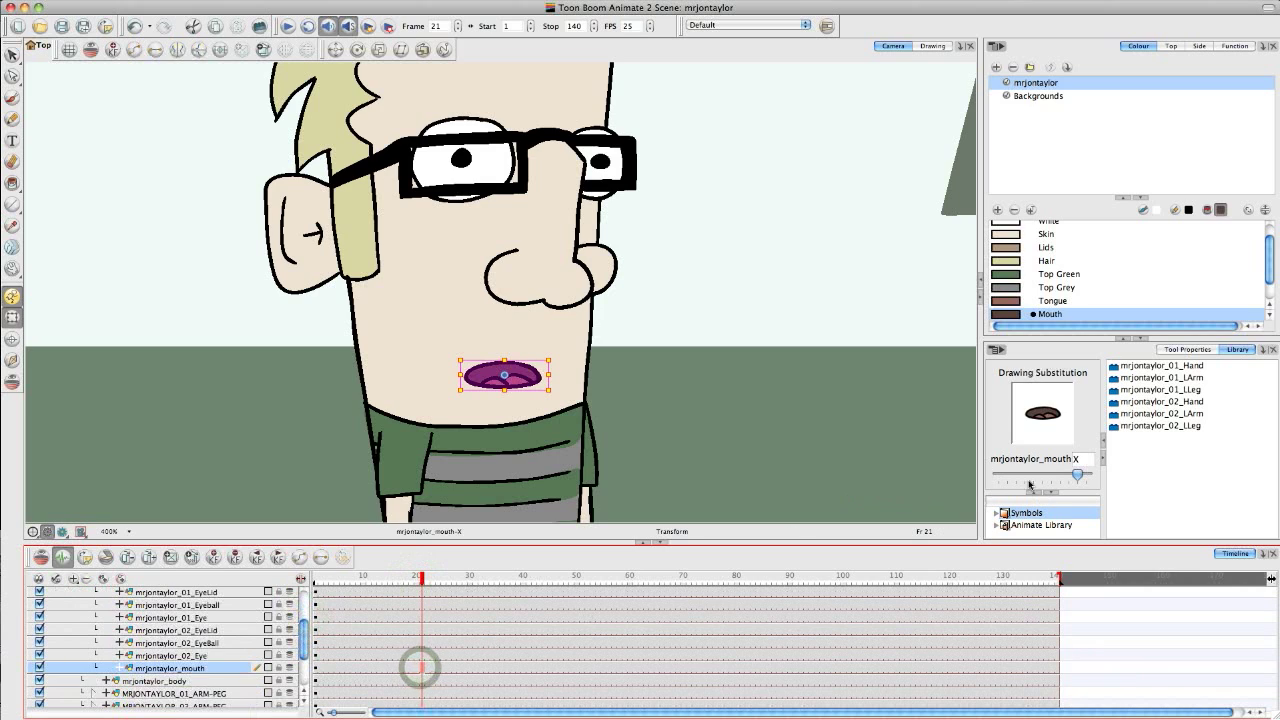
{"action": "left_click_drag", "start_coordinate": [1077, 474], "coordinate": [1016, 474]}
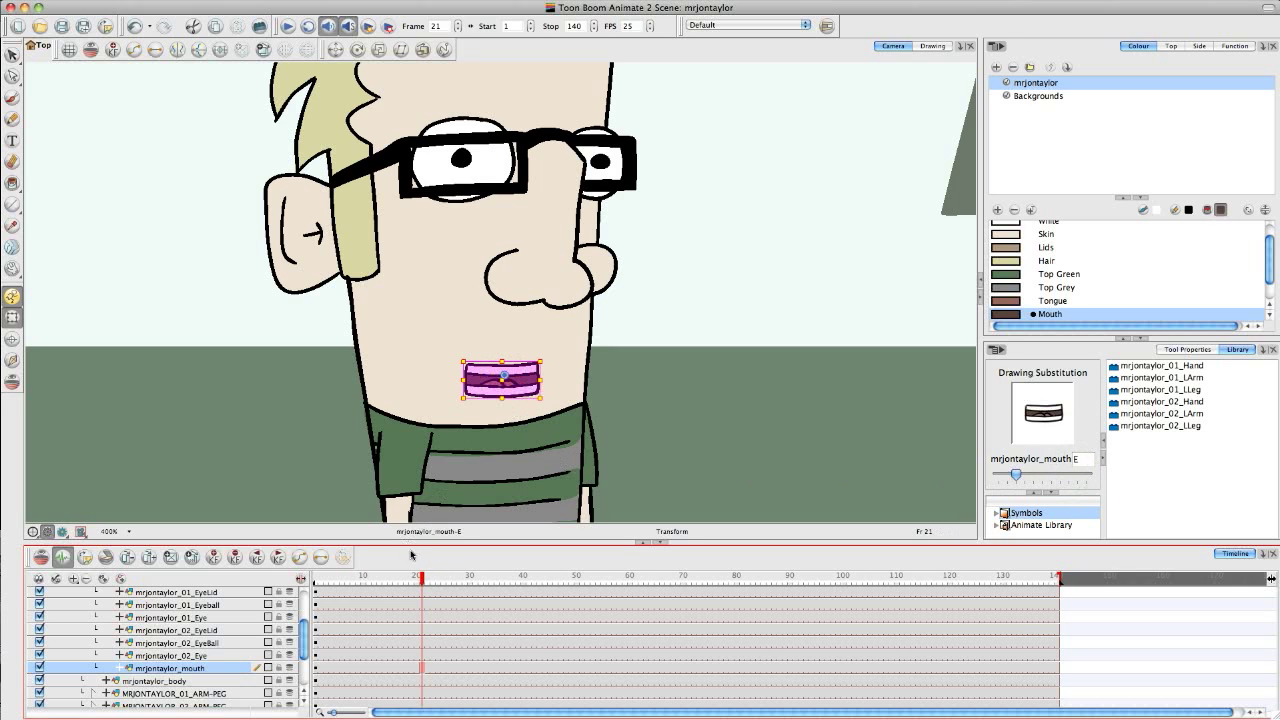
{"action": "left_click", "coordinate": [425, 582]}
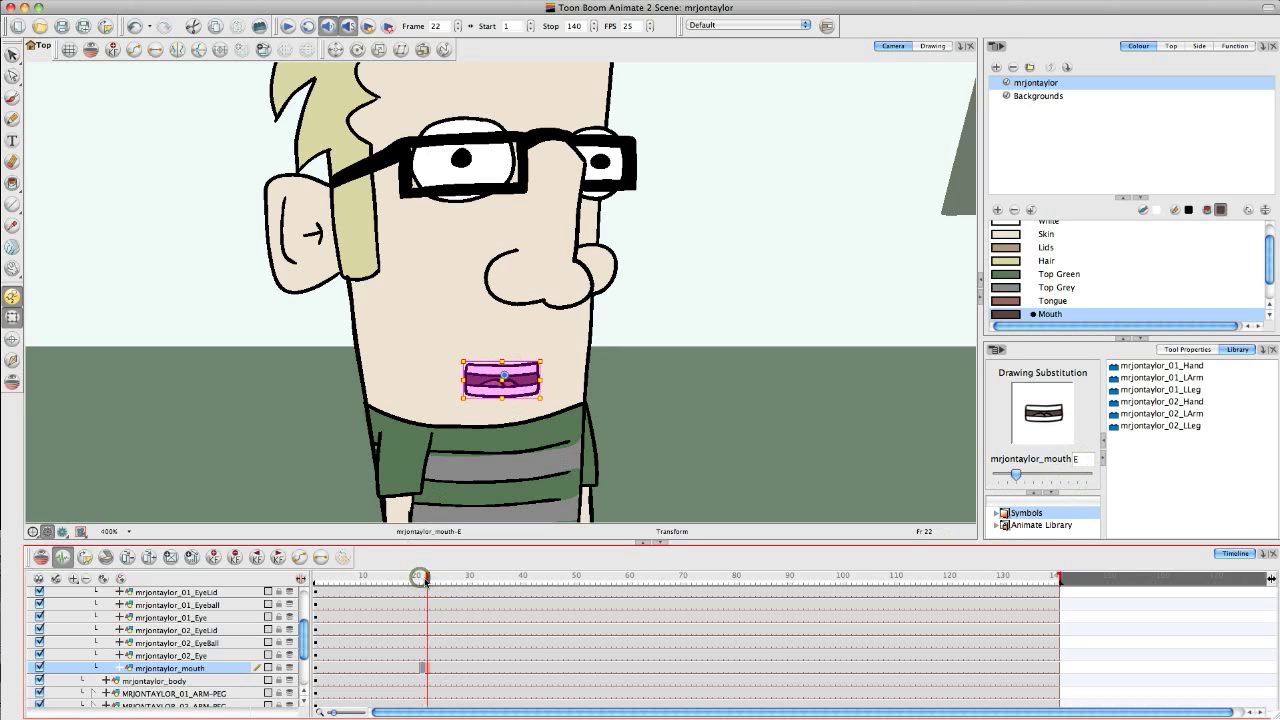
{"action": "left_click_drag", "start_coordinate": [425, 582], "coordinate": [428, 583]}
{"action": "left_click_drag", "start_coordinate": [1016, 476], "coordinate": [1060, 474]}
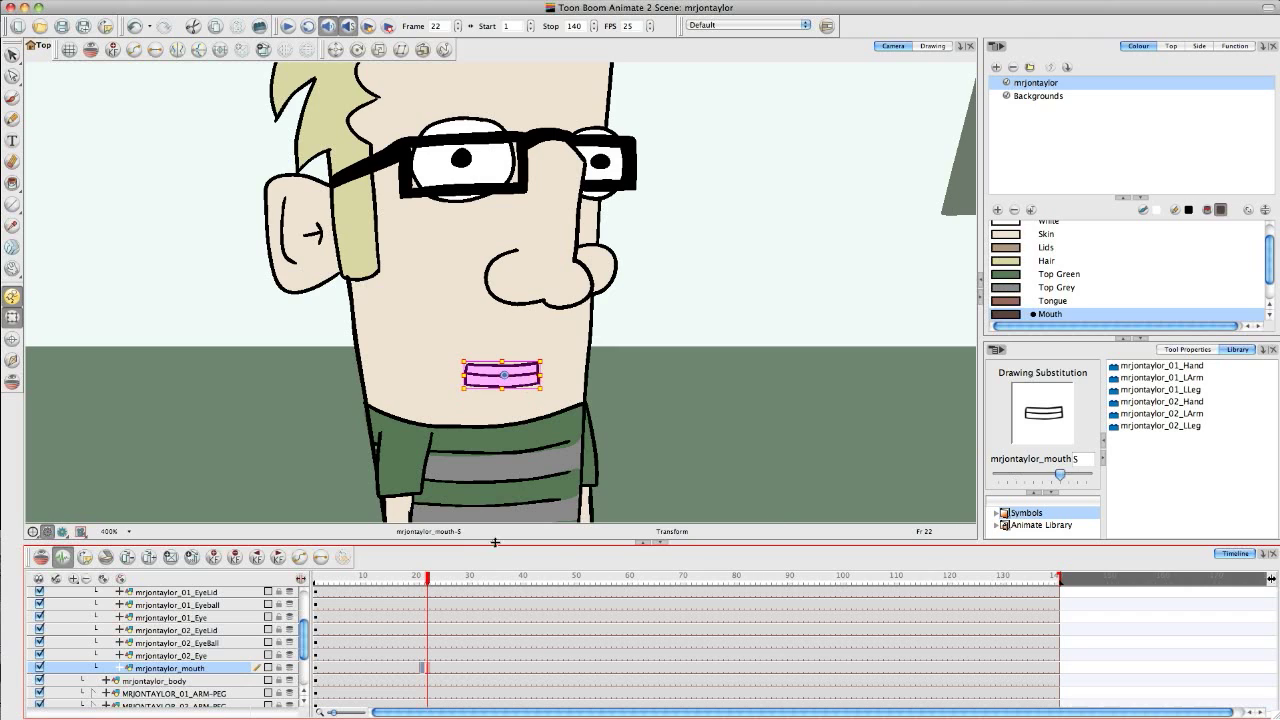
{"action": "left_click_drag", "start_coordinate": [429, 585], "coordinate": [445, 586]}
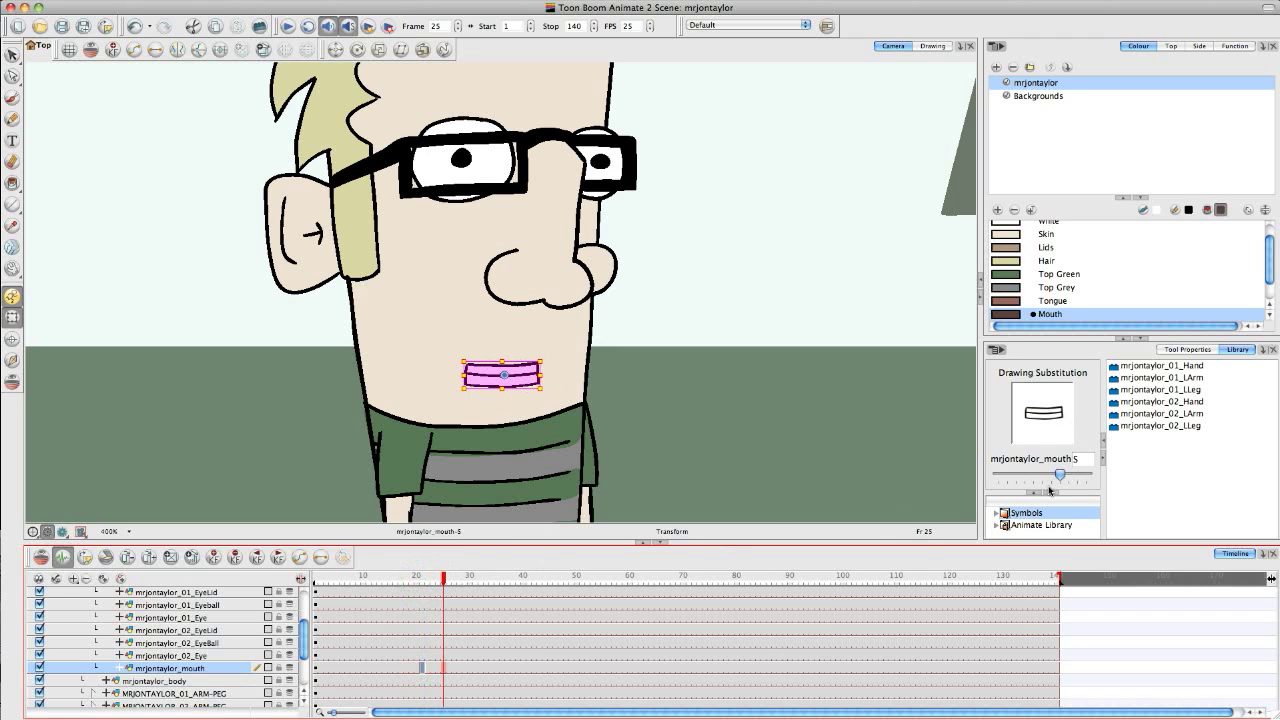
{"action": "left_click_drag", "start_coordinate": [1058, 475], "coordinate": [1045, 478]}
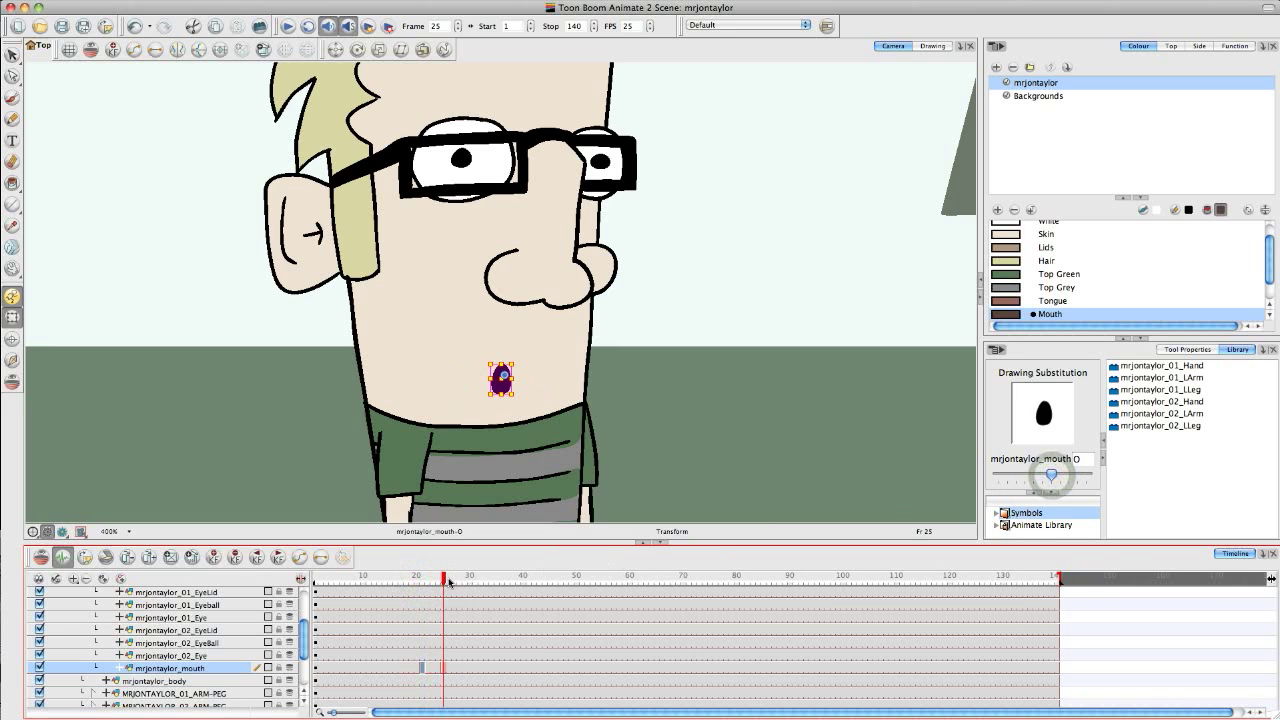
Key W near frame 27, S at frame 29, a new shape at 30, and E at 31.
{"action": "left_click_drag", "start_coordinate": [442, 578], "coordinate": [453, 579]}
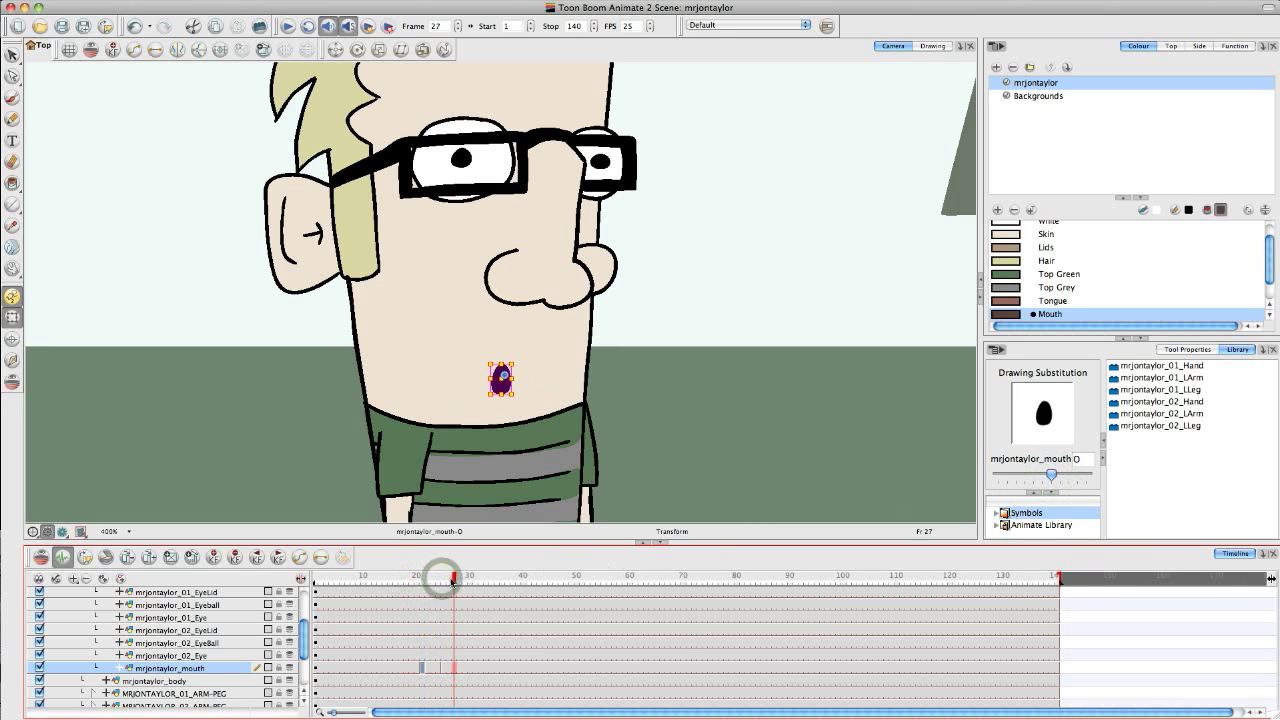
{"action": "left_click_drag", "start_coordinate": [1048, 476], "coordinate": [1070, 475]}
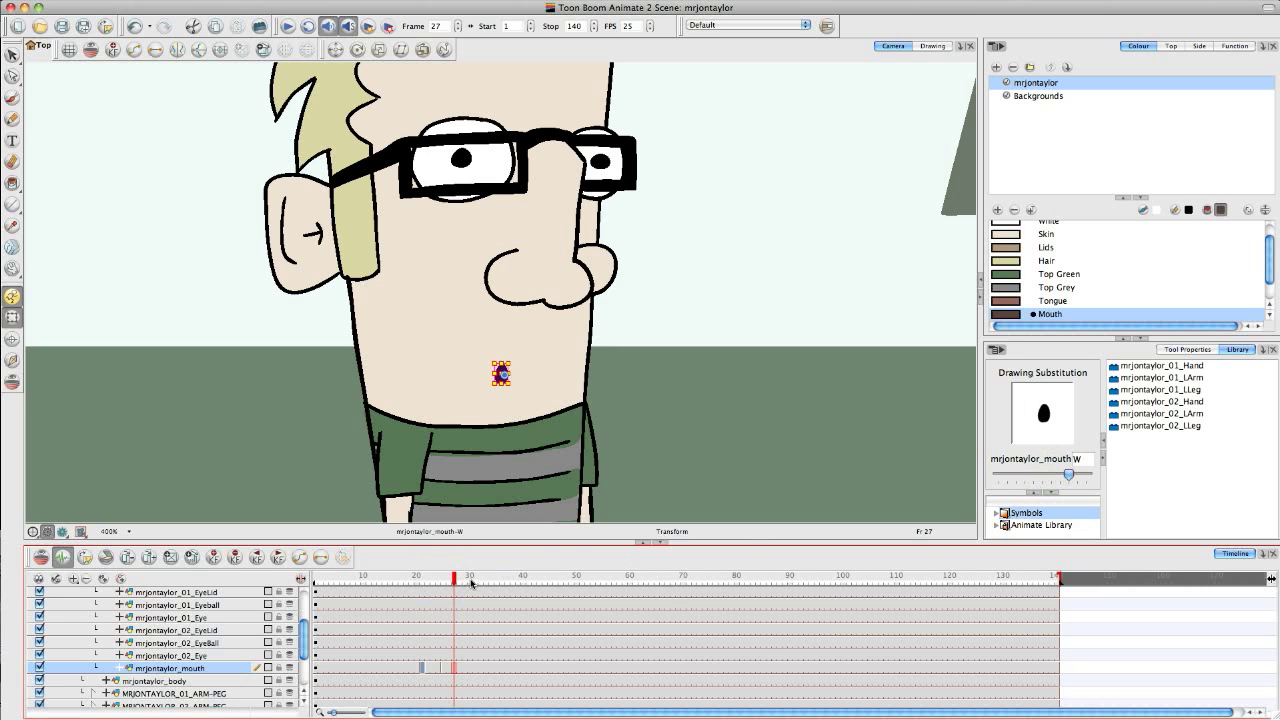
{"action": "left_click_drag", "start_coordinate": [456, 580], "coordinate": [465, 580]}
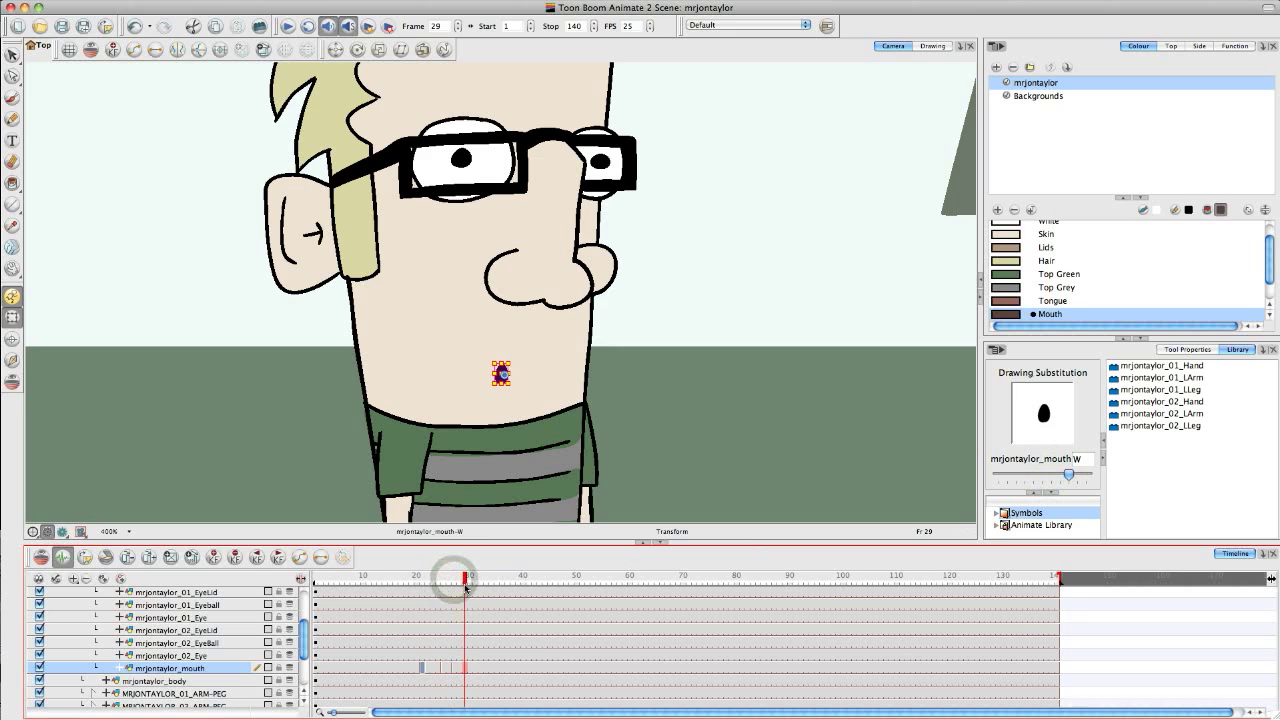
{"action": "left_click", "coordinate": [1048, 479]}
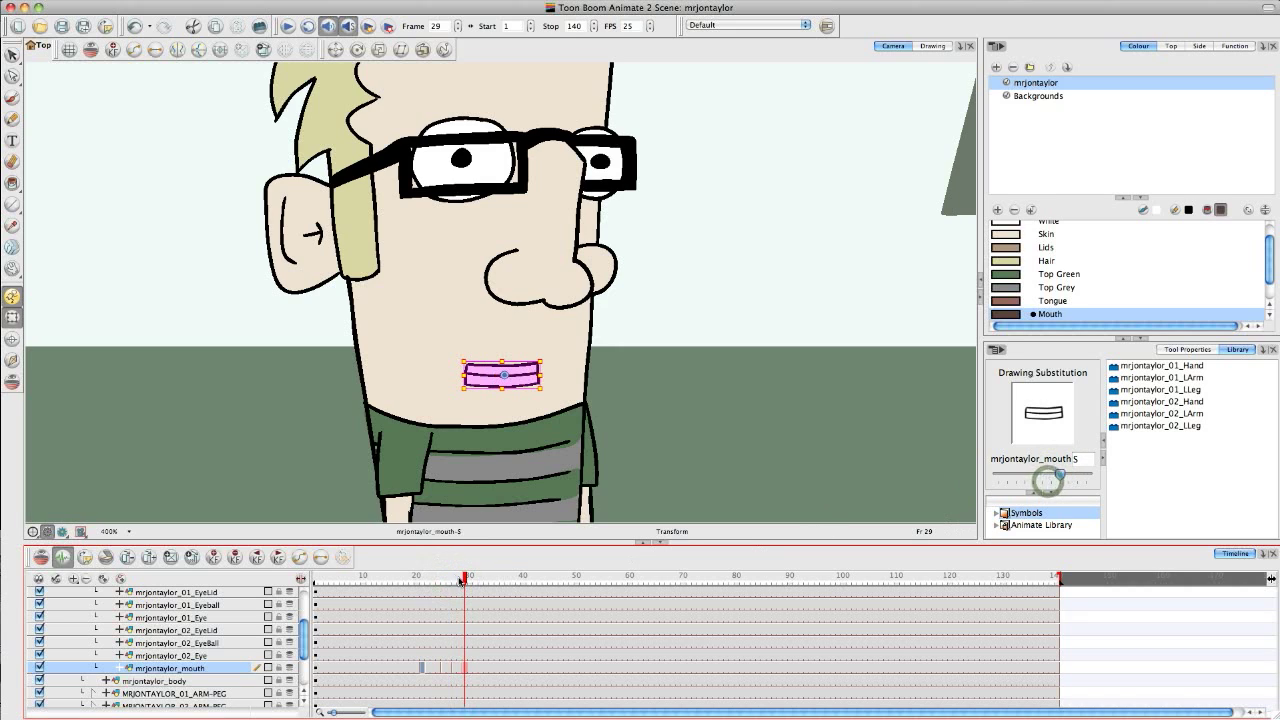
{"action": "mouse_move", "coordinate": [463, 578]}
{"action": "left_mouse_down"}
{"action": "mouse_move", "coordinate": [419, 590]}
{"action": "mouse_move", "coordinate": [470, 592]}
{"action": "left_mouse_up"}
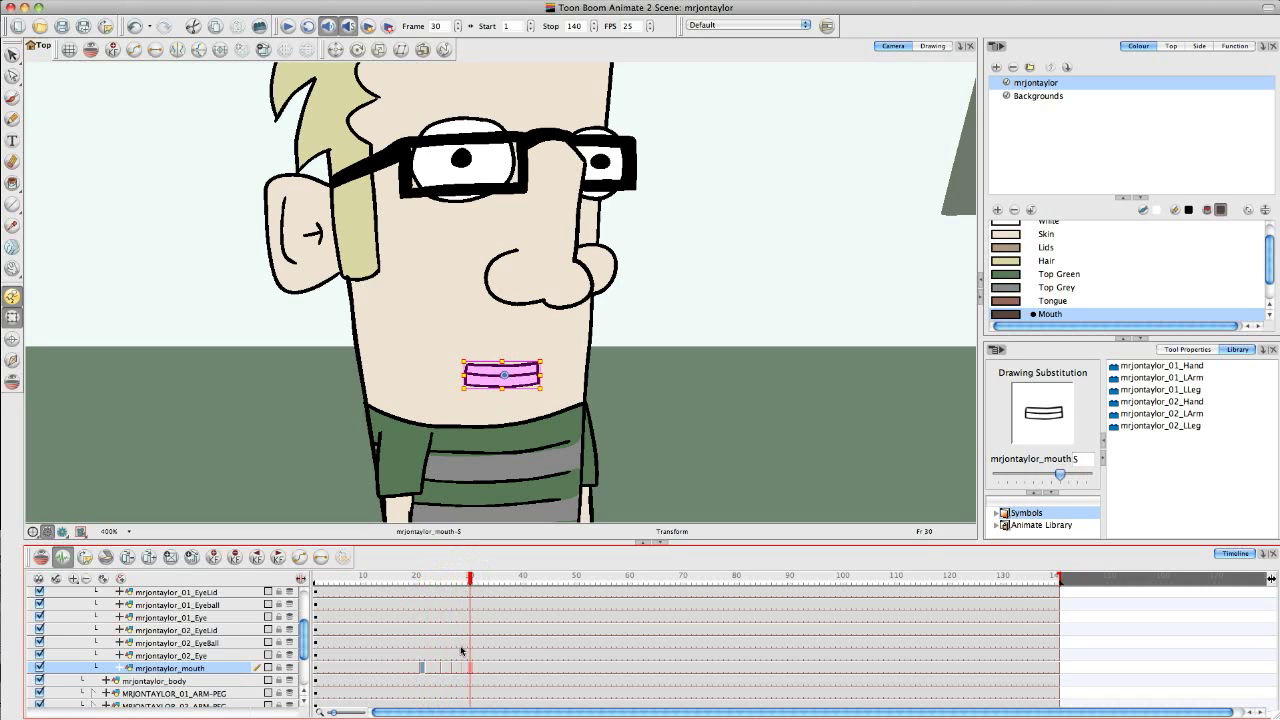
{"action": "left_click_drag", "start_coordinate": [1085, 481], "coordinate": [1042, 476]}
{"action": "left_click_drag", "start_coordinate": [470, 583], "coordinate": [475, 580]}
{"action": "left_click_drag", "start_coordinate": [1040, 478], "coordinate": [1069, 476]}
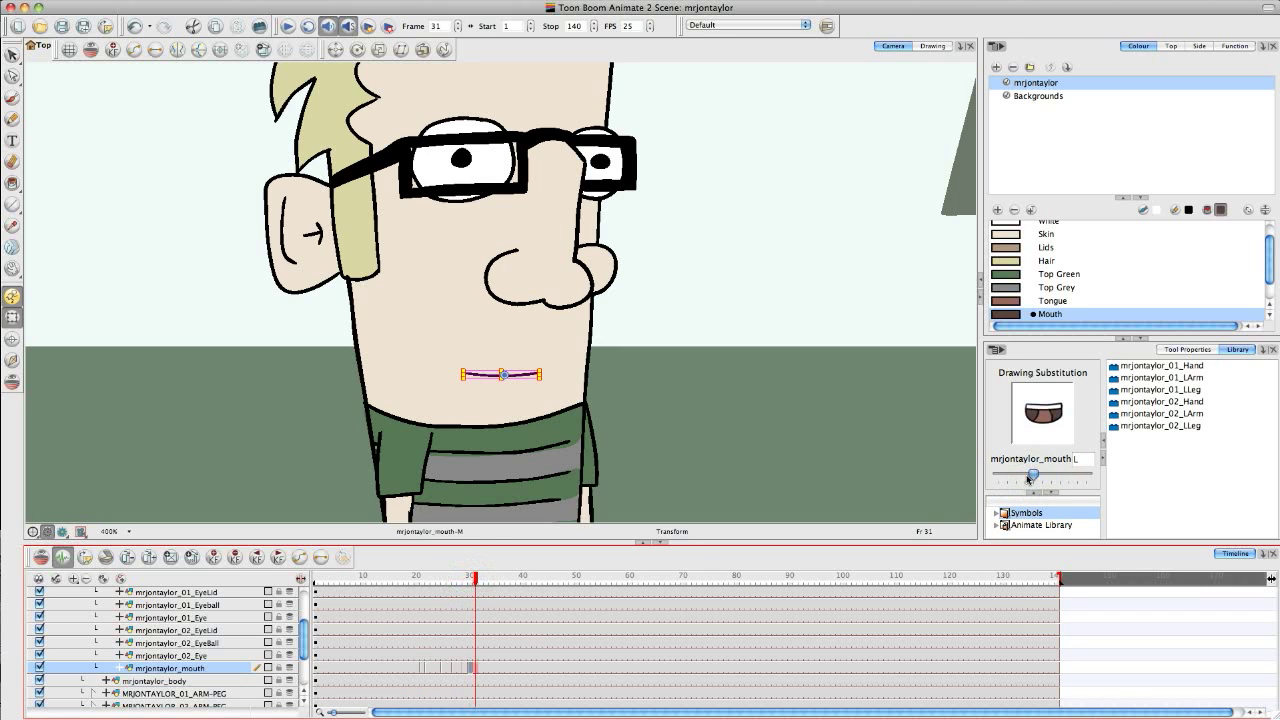
{"action": "left_click_drag", "start_coordinate": [1026, 479], "coordinate": [1017, 477]}
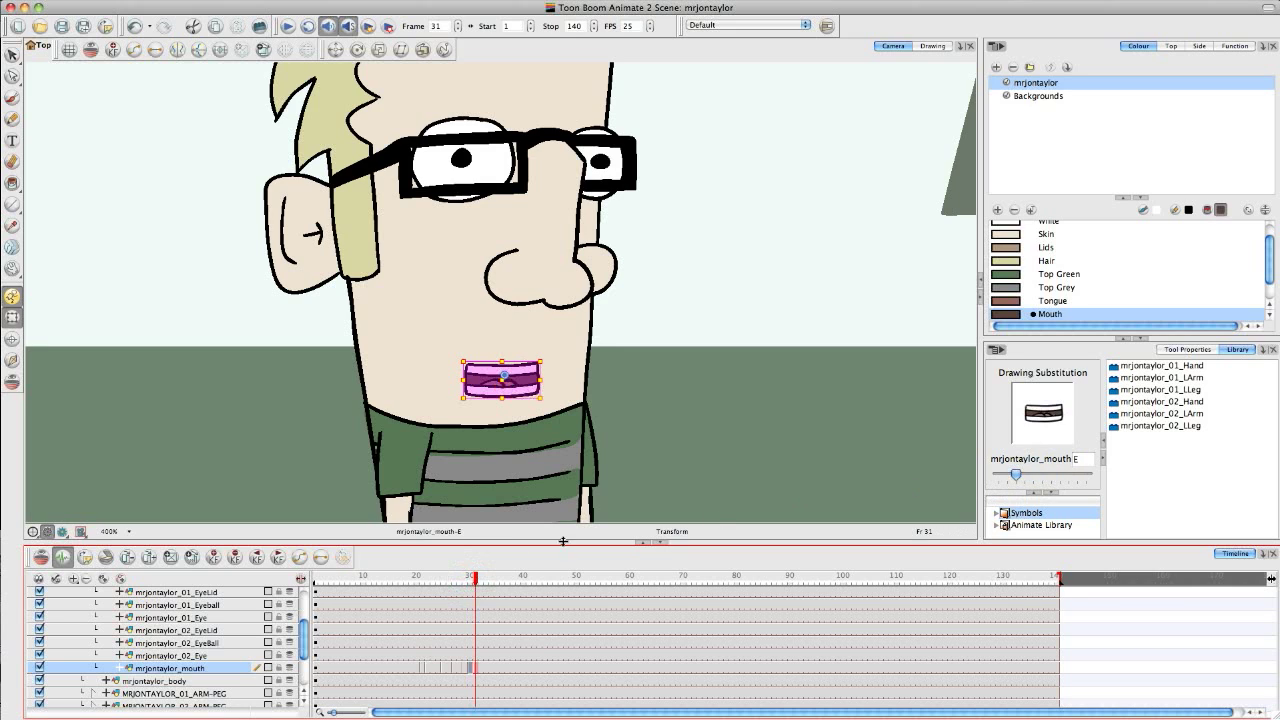
{"action": "left_click", "coordinate": [419, 580]}
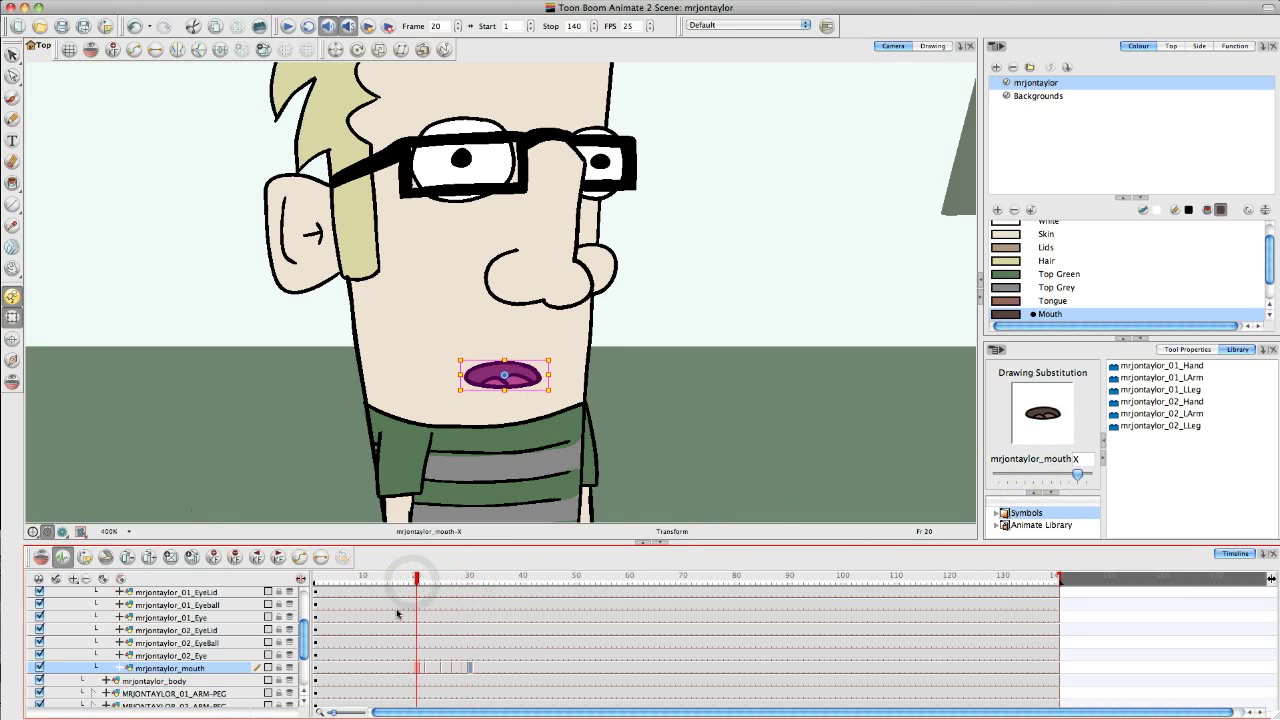
{"action": "key", "text": "Return"}
{"action": "key", "text": "Return"}
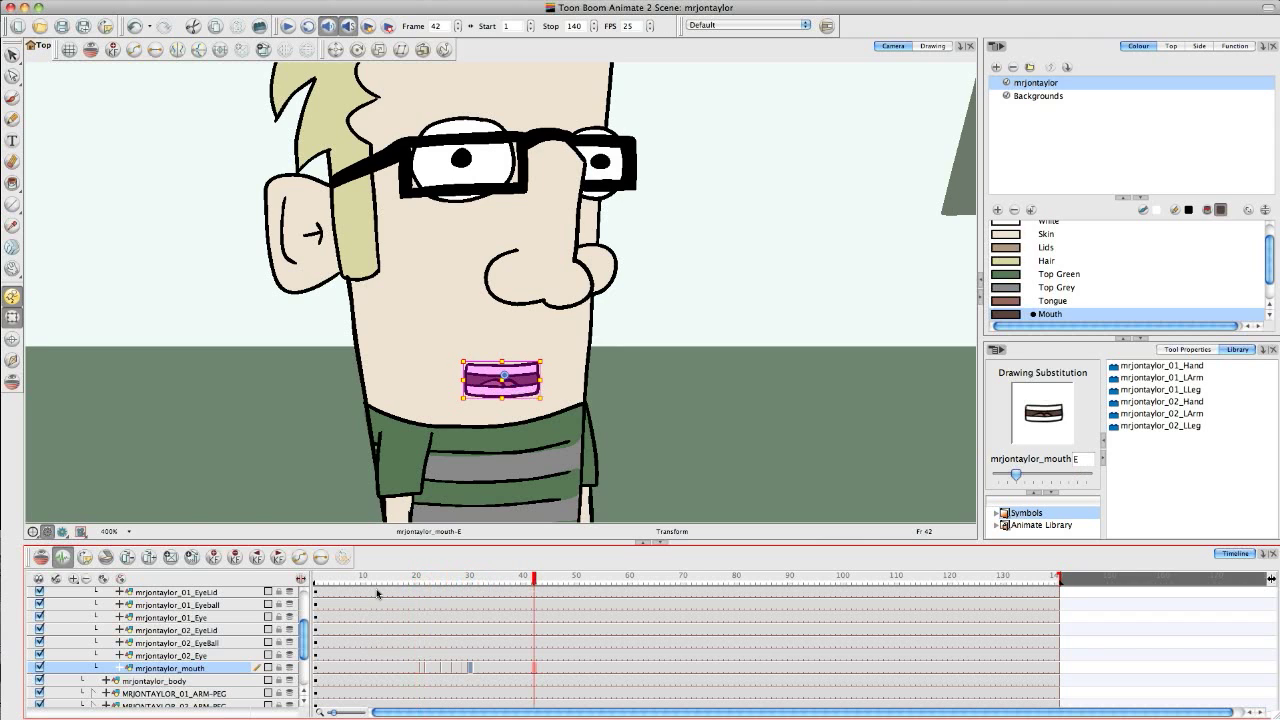
{"action": "left_click", "coordinate": [207, 480]}
{"action": "left_click", "coordinate": [399, 580]}
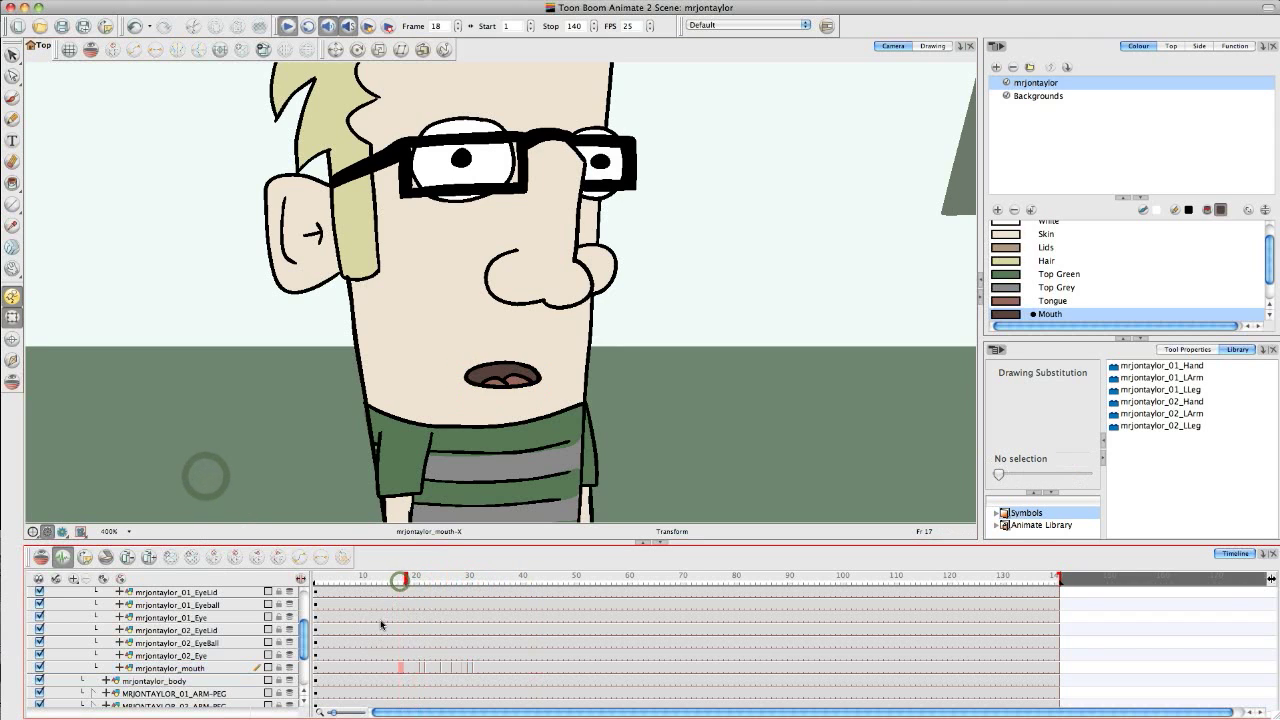
{"action": "key", "text": "Return"}
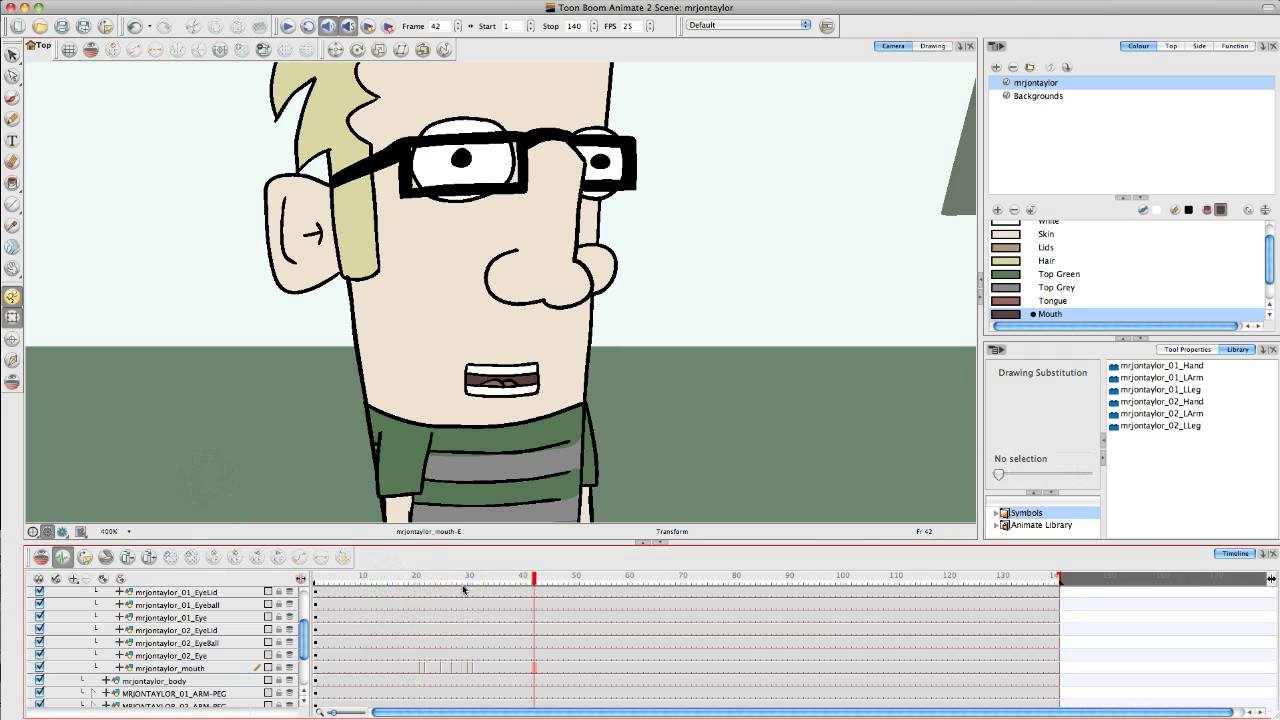
{"action": "left_click_drag", "start_coordinate": [463, 585], "coordinate": [486, 585]}
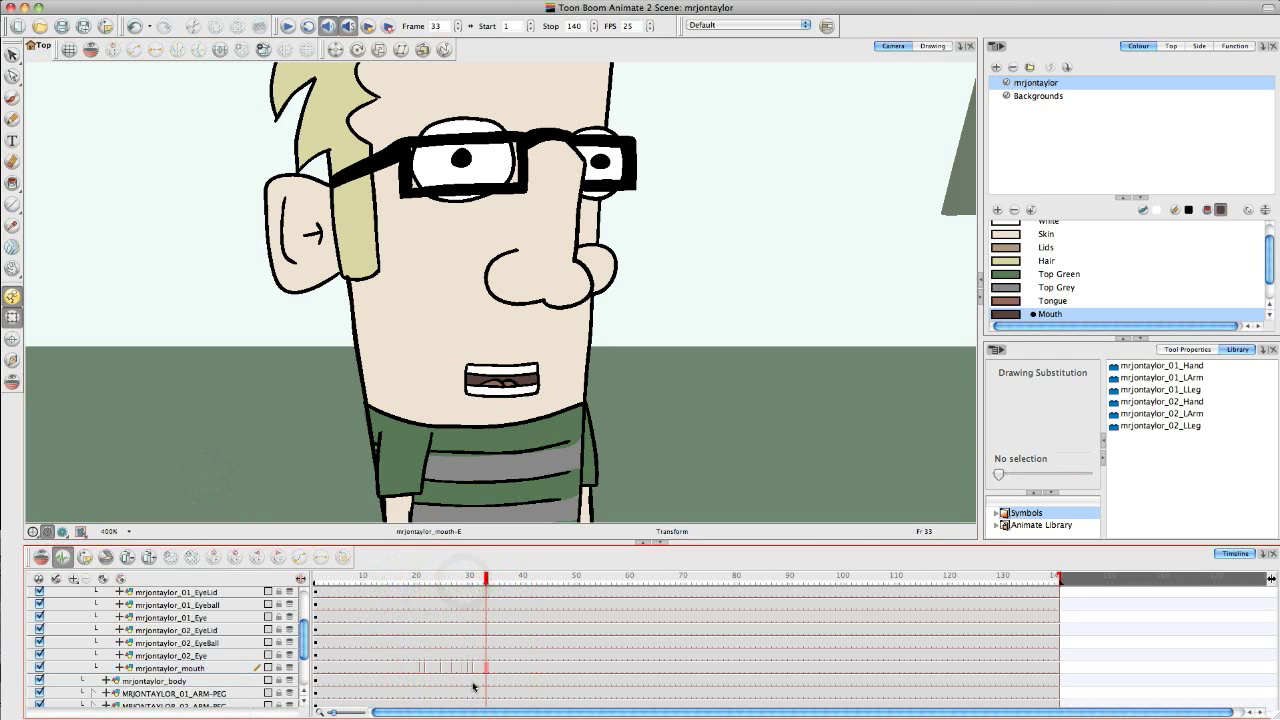
Set frame 33's mouth to S, then play back from frame 17 to check the sync.
{"action": "left_click", "coordinate": [486, 668]}
{"action": "left_click_drag", "start_coordinate": [1044, 480], "coordinate": [1062, 480]}
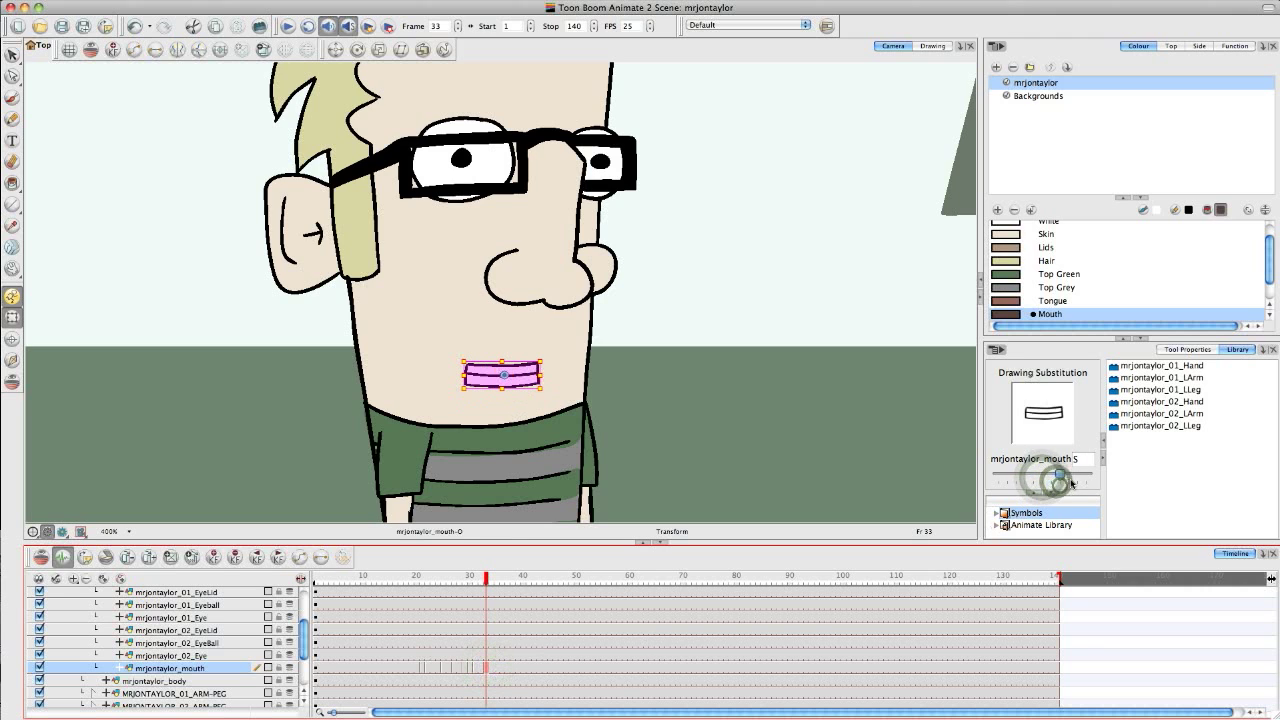
{"action": "left_click", "coordinate": [251, 497]}
{"action": "left_click", "coordinate": [400, 585]}
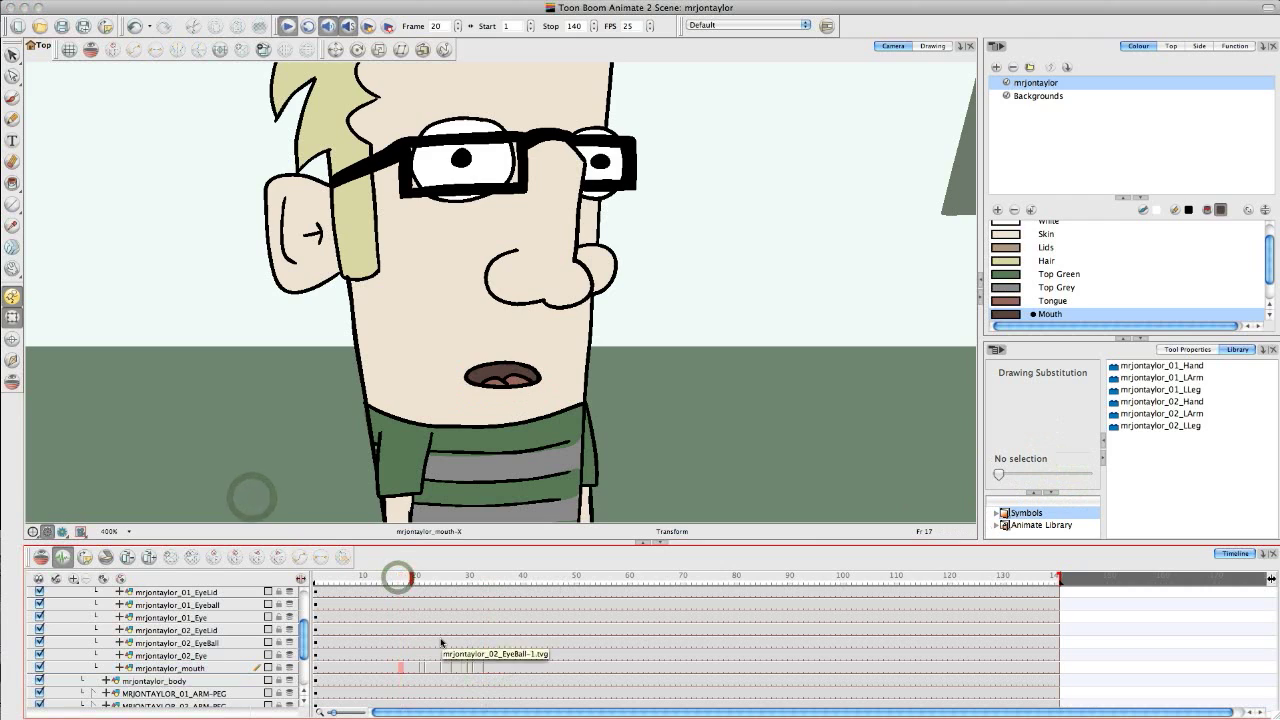
{"action": "key", "text": "Return"}
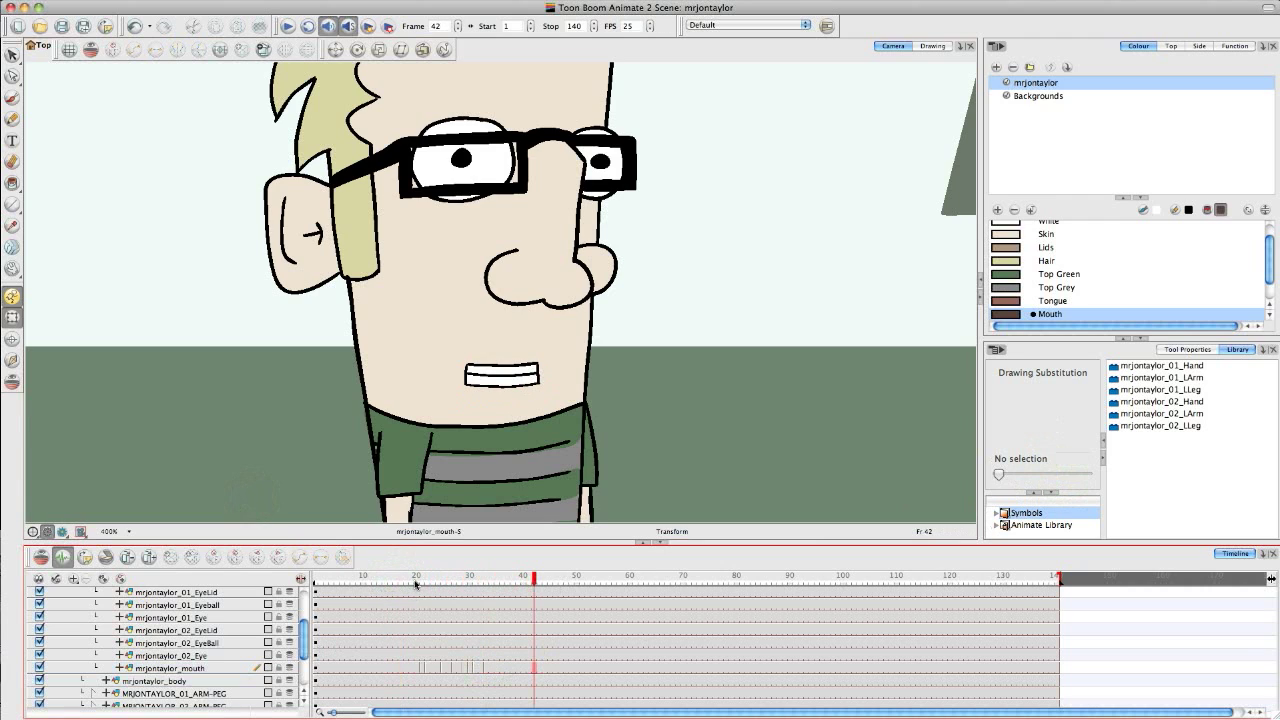
{"action": "mouse_move", "coordinate": [416, 584]}
{"action": "left_mouse_down"}
{"action": "mouse_move", "coordinate": [549, 592]}
{"action": "mouse_move", "coordinate": [535, 595]}
{"action": "left_mouse_up"}
Key the mouth at frame 42 to S and frame 43 to E.
{"action": "left_click", "coordinate": [534, 668]}
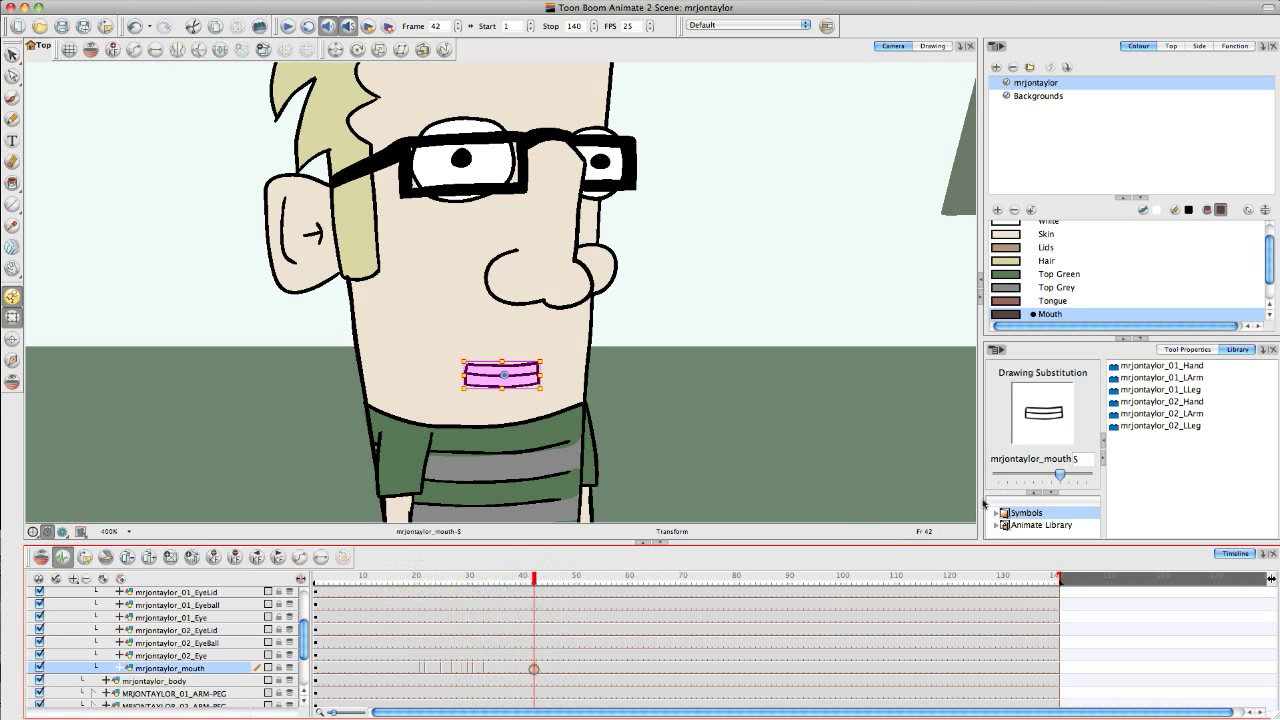
{"action": "left_click_drag", "start_coordinate": [1020, 476], "coordinate": [1013, 483]}
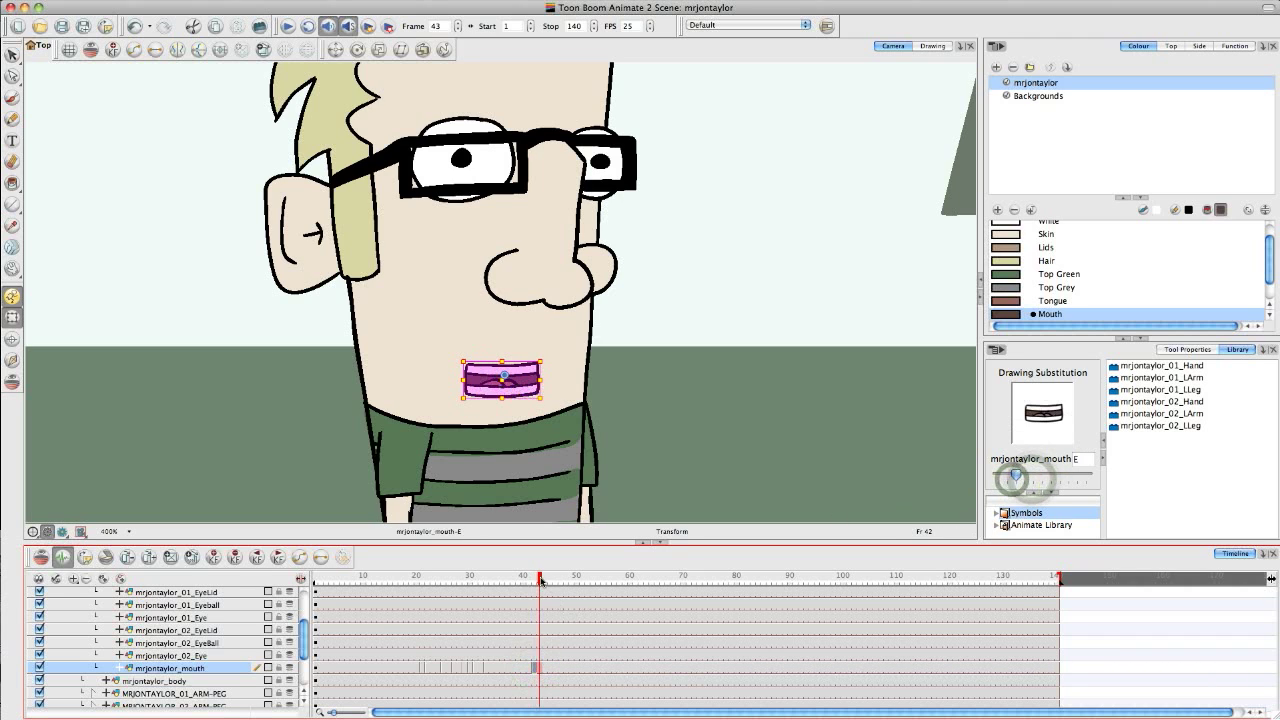
{"action": "left_click_drag", "start_coordinate": [538, 578], "coordinate": [549, 578]}
{"action": "left_click_drag", "start_coordinate": [1047, 485], "coordinate": [1043, 477]}
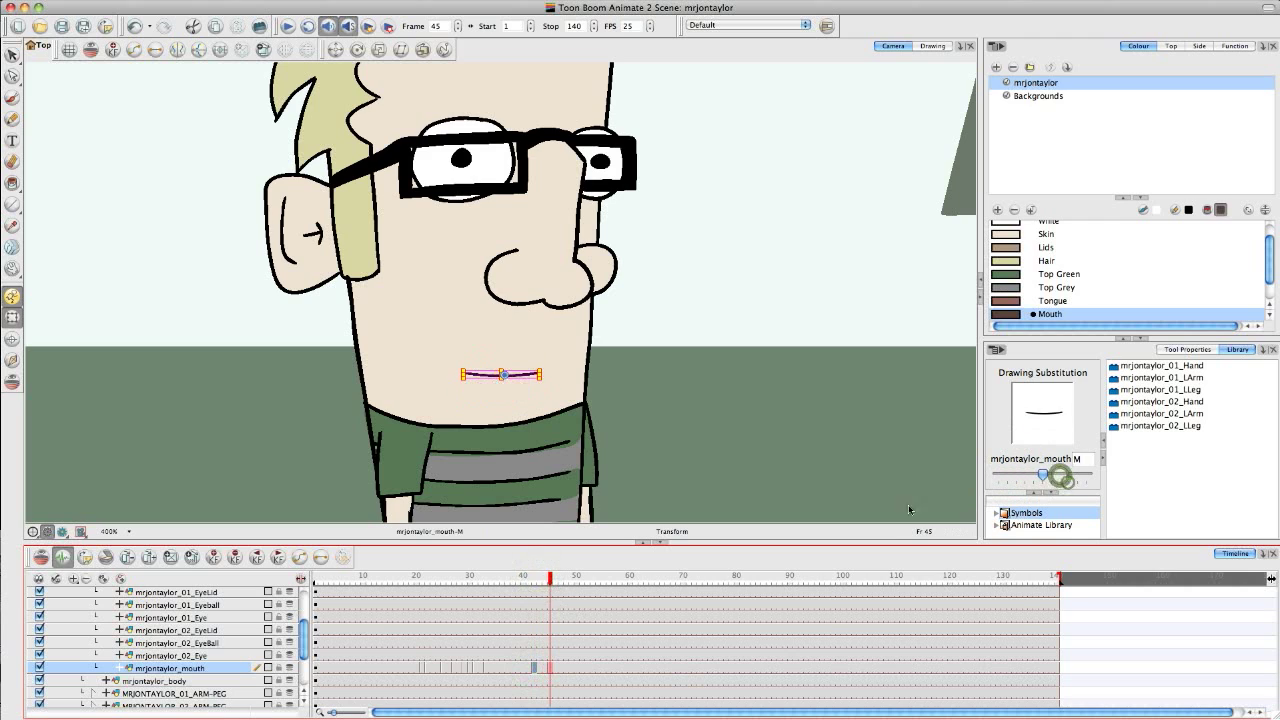
{"action": "left_click", "coordinate": [544, 580]}
{"action": "left_click_drag", "start_coordinate": [549, 585], "coordinate": [598, 590]}
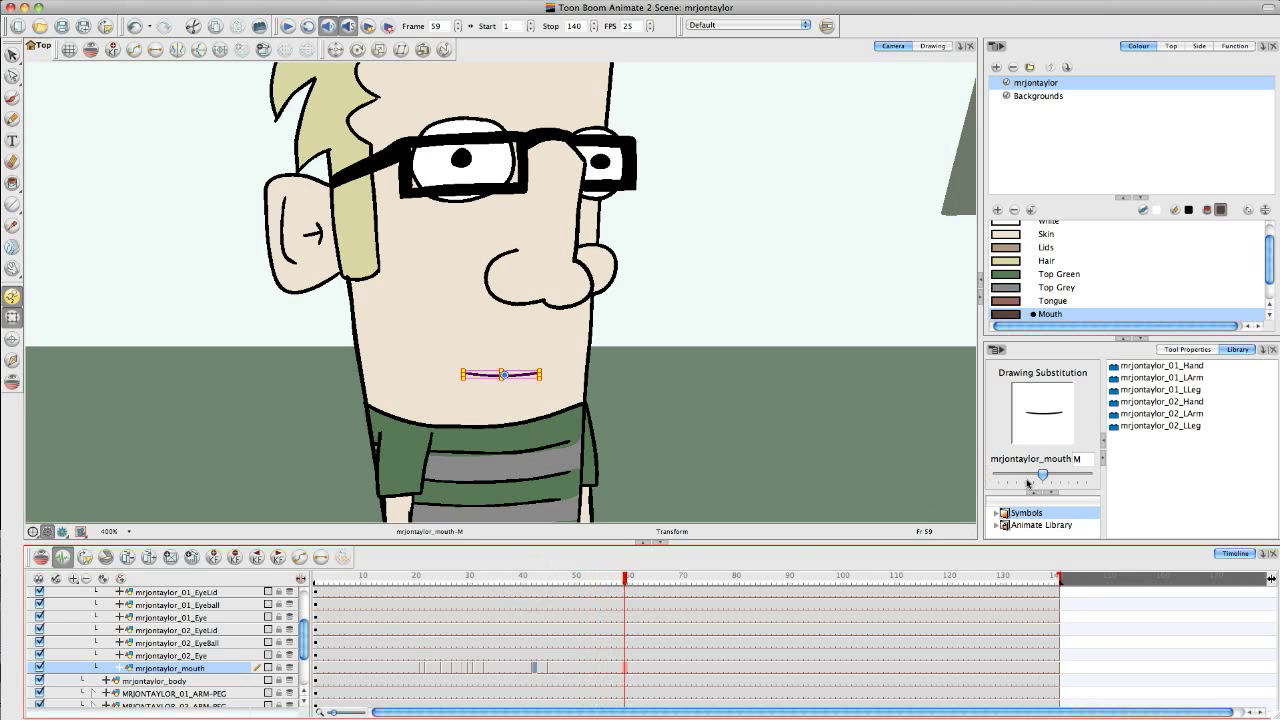
Set the current mouth to the open A, then give frame 62 the F mouth.
{"action": "left_click_drag", "start_coordinate": [1035, 480], "coordinate": [1004, 483]}
{"action": "left_click_drag", "start_coordinate": [629, 582], "coordinate": [641, 585]}
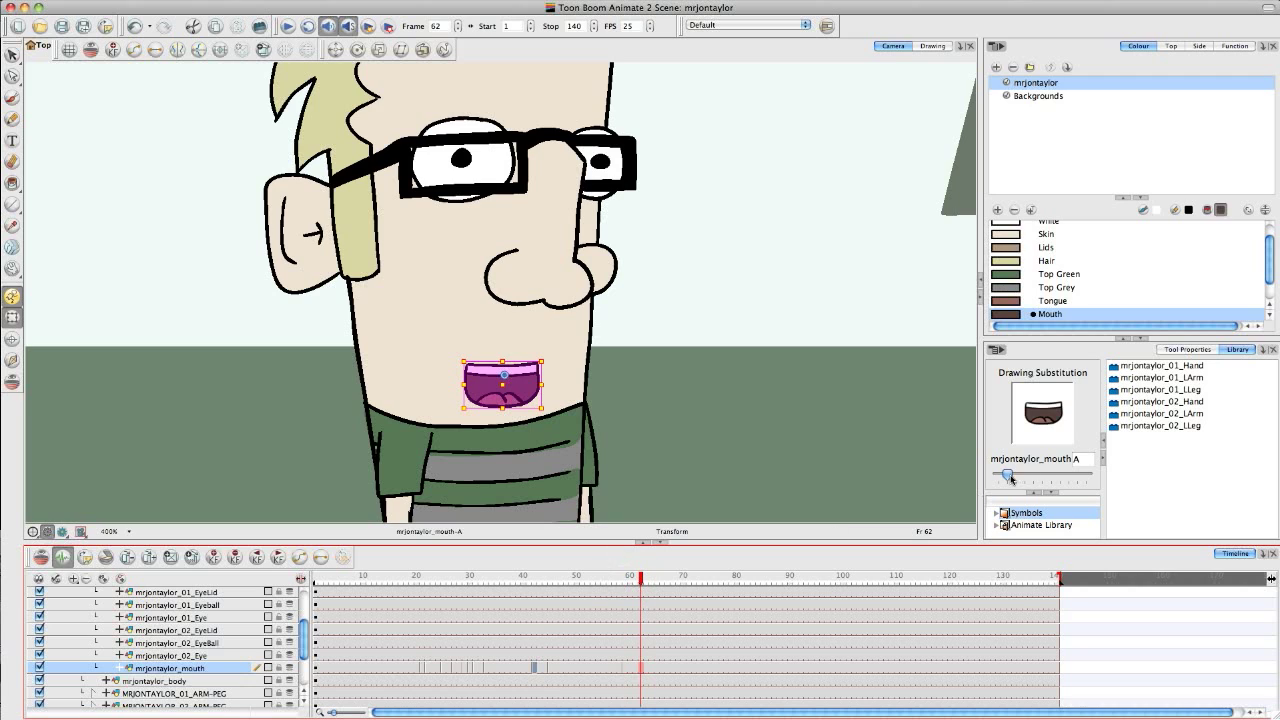
{"action": "mouse_move", "coordinate": [1011, 479]}
{"action": "left_mouse_down"}
{"action": "mouse_move", "coordinate": [1050, 479]}
{"action": "mouse_move", "coordinate": [1025, 477]}
{"action": "left_mouse_up"}
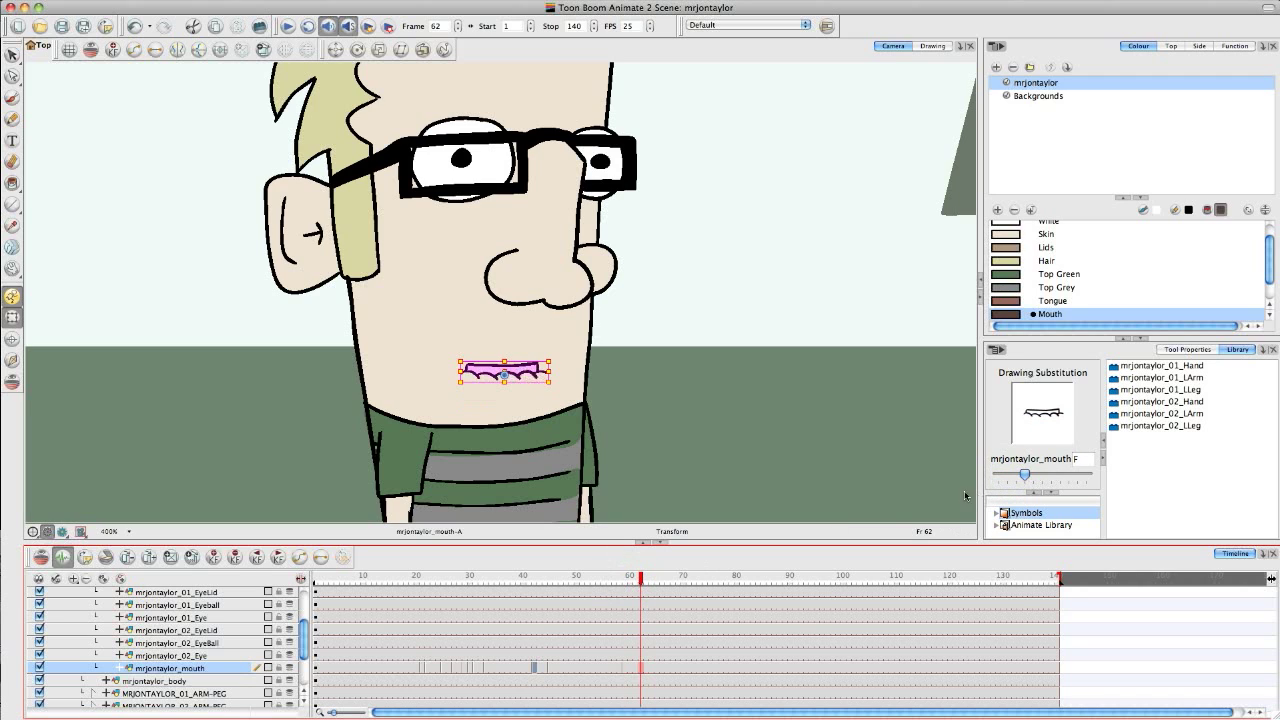
{"action": "left_click", "coordinate": [617, 579]}
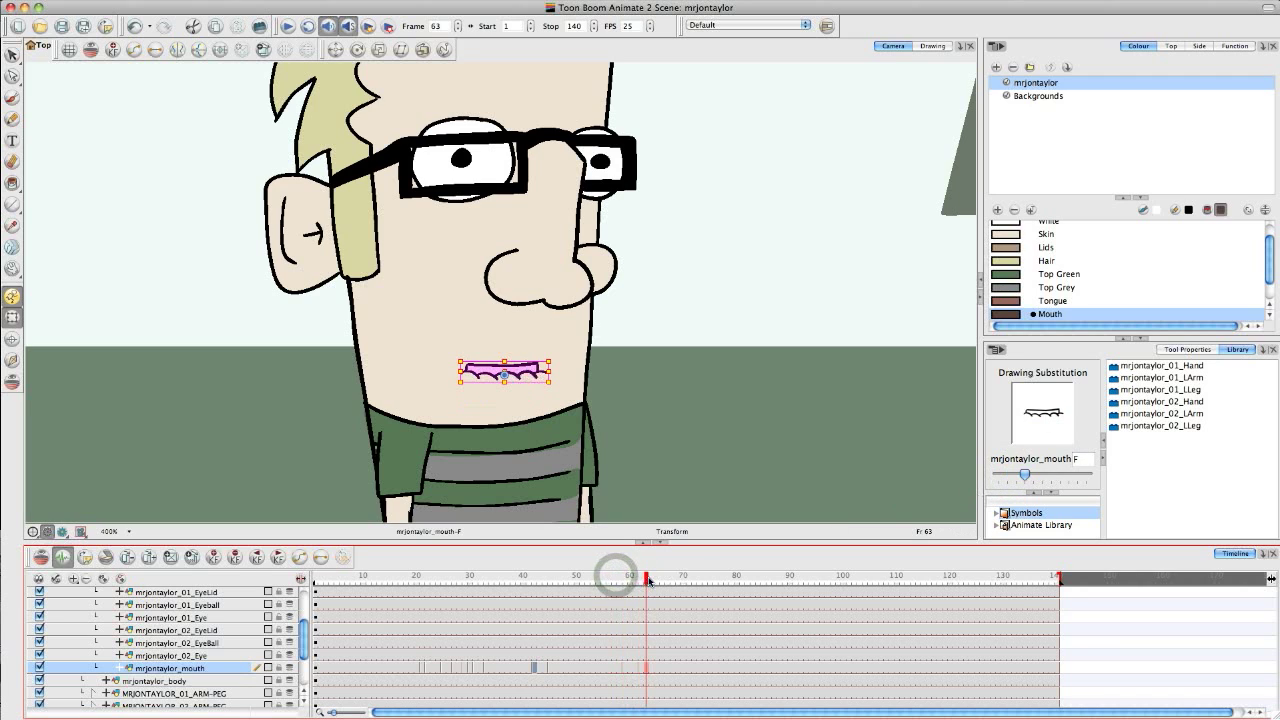
{"action": "left_click", "coordinate": [630, 580]}
{"action": "left_click", "coordinate": [639, 669]}
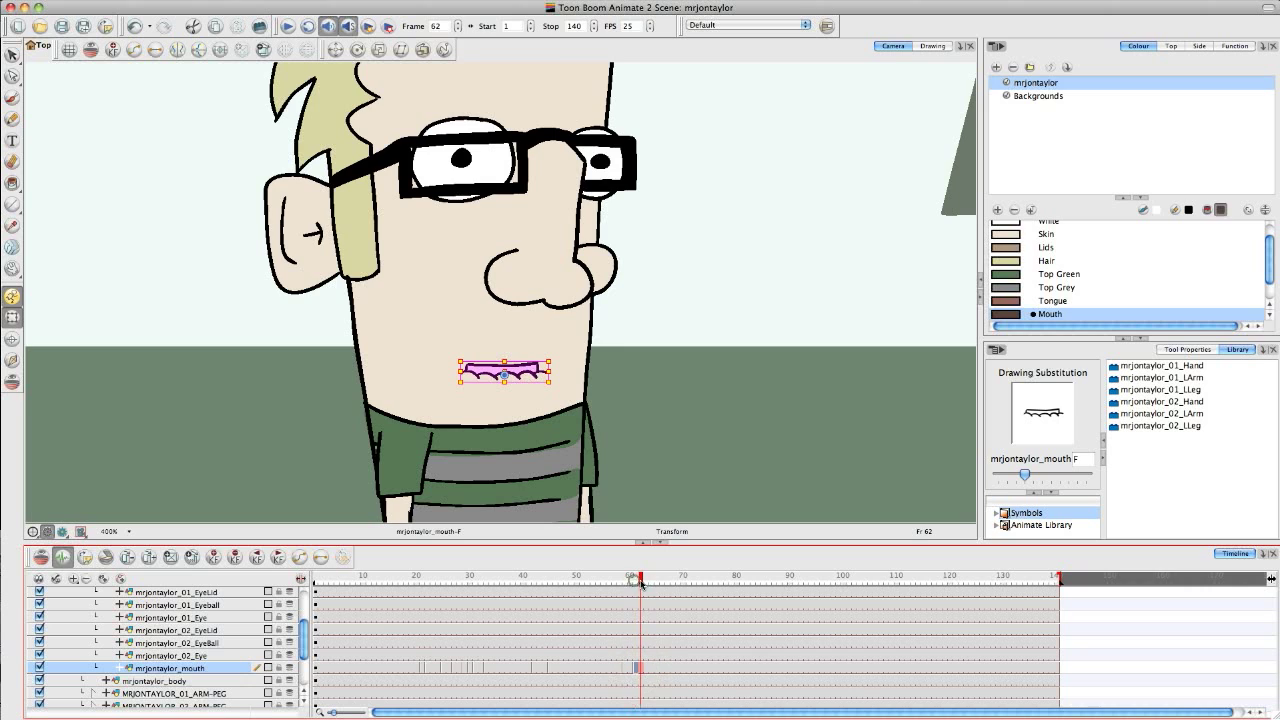
Key frame 63 to O, the next frame to S, and frame 67 to E.
{"action": "left_click_drag", "start_coordinate": [632, 578], "coordinate": [646, 583]}
{"action": "left_click_drag", "start_coordinate": [1024, 474], "coordinate": [1055, 476]}
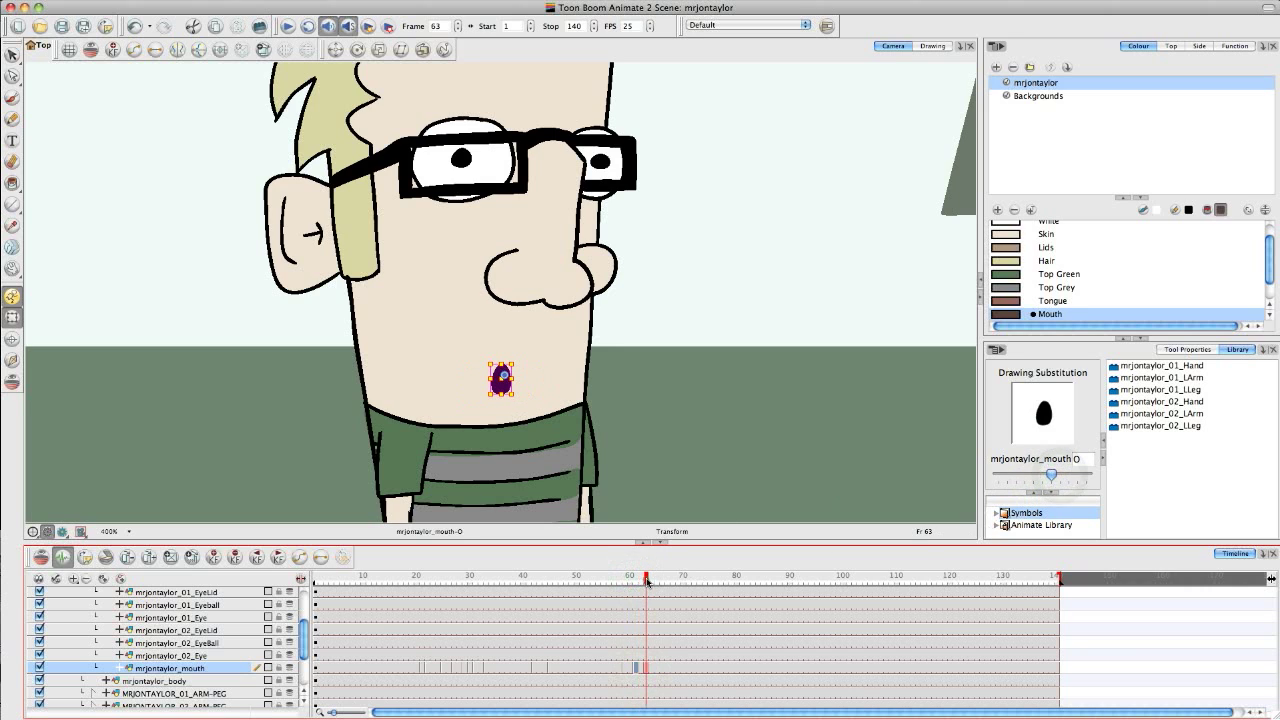
{"action": "mouse_move", "coordinate": [651, 582]}
{"action": "left_mouse_down"}
{"action": "mouse_move", "coordinate": [637, 583]}
{"action": "mouse_move", "coordinate": [649, 585]}
{"action": "left_mouse_up"}
{"action": "mouse_move", "coordinate": [1050, 475]}
{"action": "left_mouse_down"}
{"action": "mouse_move", "coordinate": [1028, 476]}
{"action": "mouse_move", "coordinate": [1068, 486]}
{"action": "left_mouse_up"}
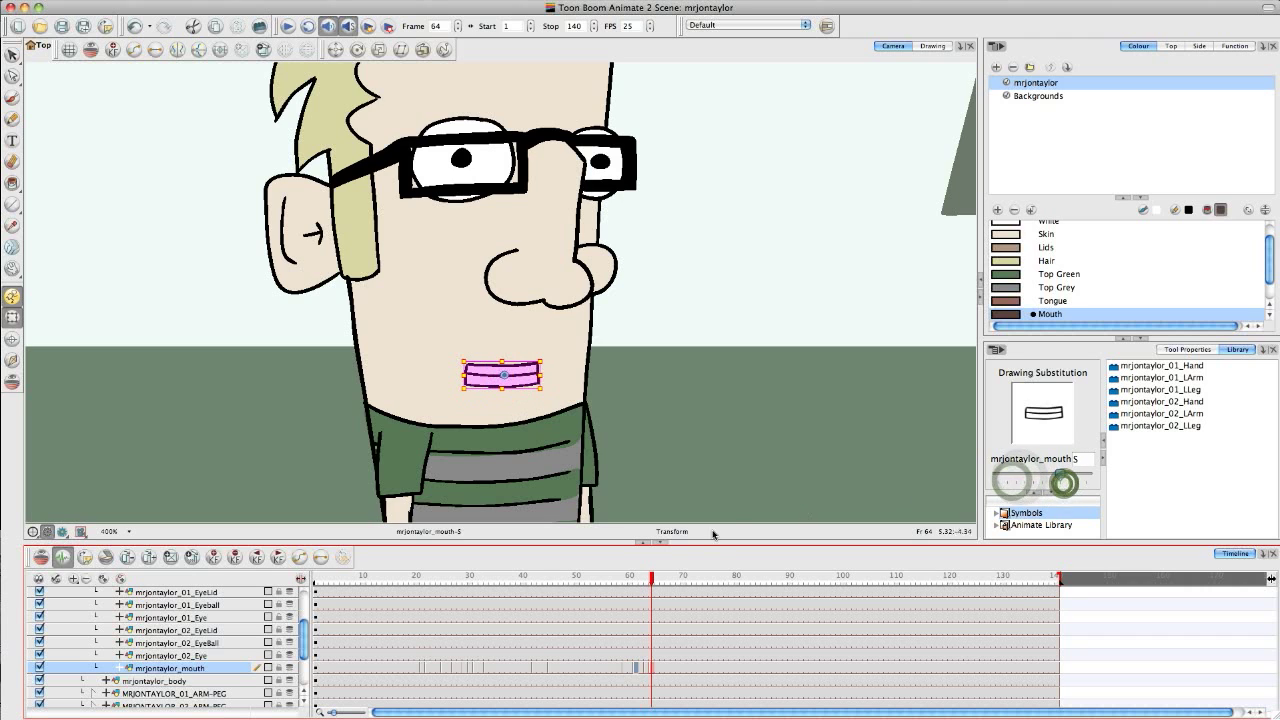
{"action": "left_click_drag", "start_coordinate": [652, 578], "coordinate": [661, 578]}
{"action": "left_click_drag", "start_coordinate": [1060, 476], "coordinate": [1010, 478]}
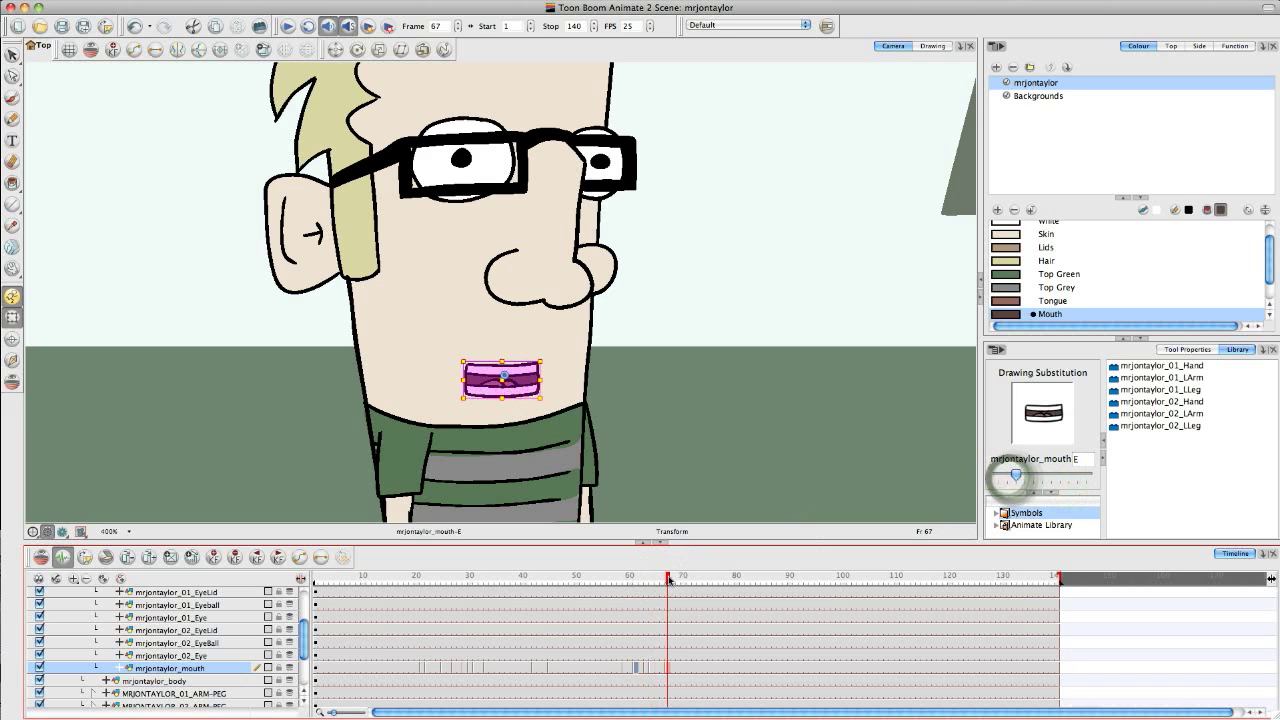
Key the following frames with S, the closed M, then A switched to the round O.
{"action": "left_click_drag", "start_coordinate": [668, 576], "coordinate": [672, 579]}
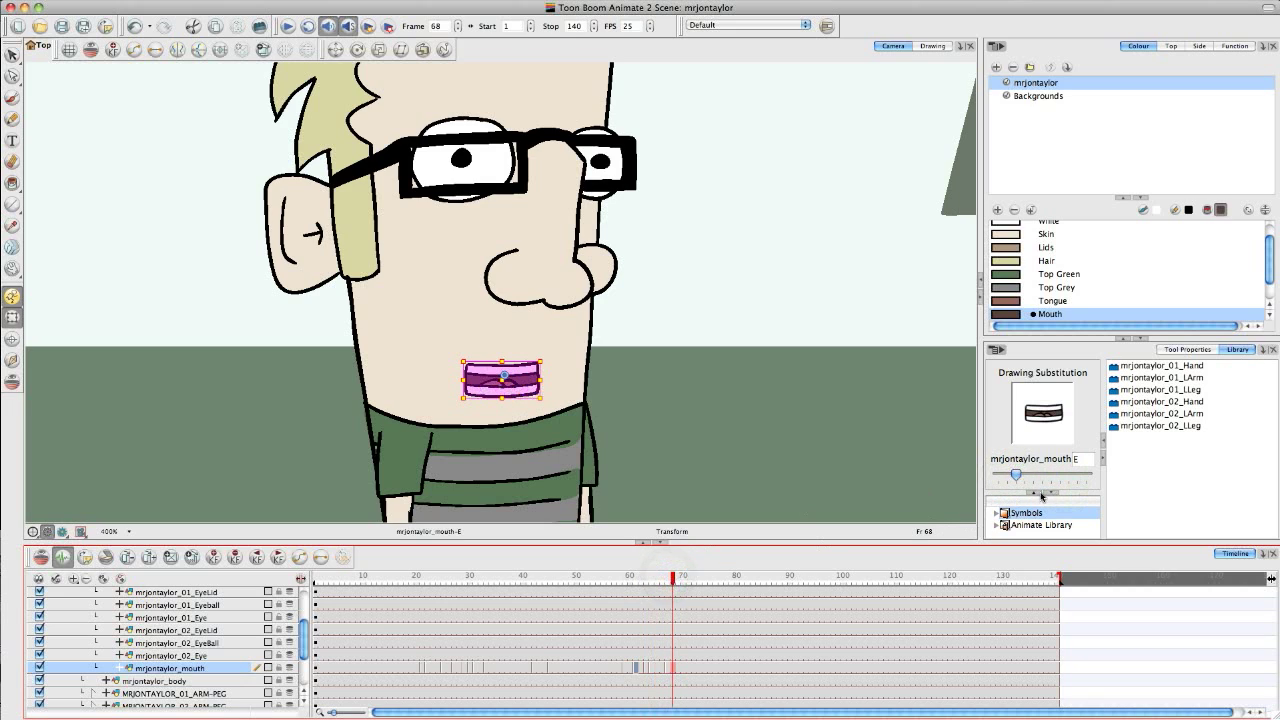
{"action": "left_click_drag", "start_coordinate": [1016, 476], "coordinate": [1062, 477]}
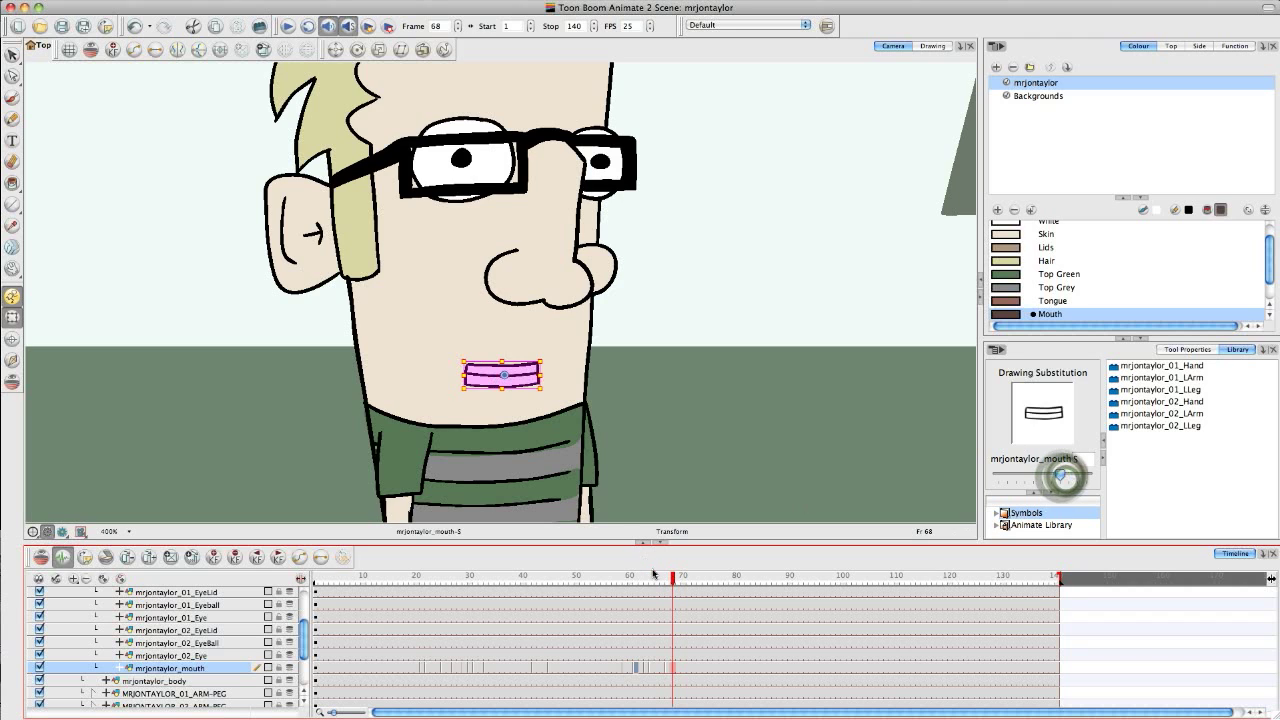
{"action": "left_click_drag", "start_coordinate": [653, 576], "coordinate": [684, 586]}
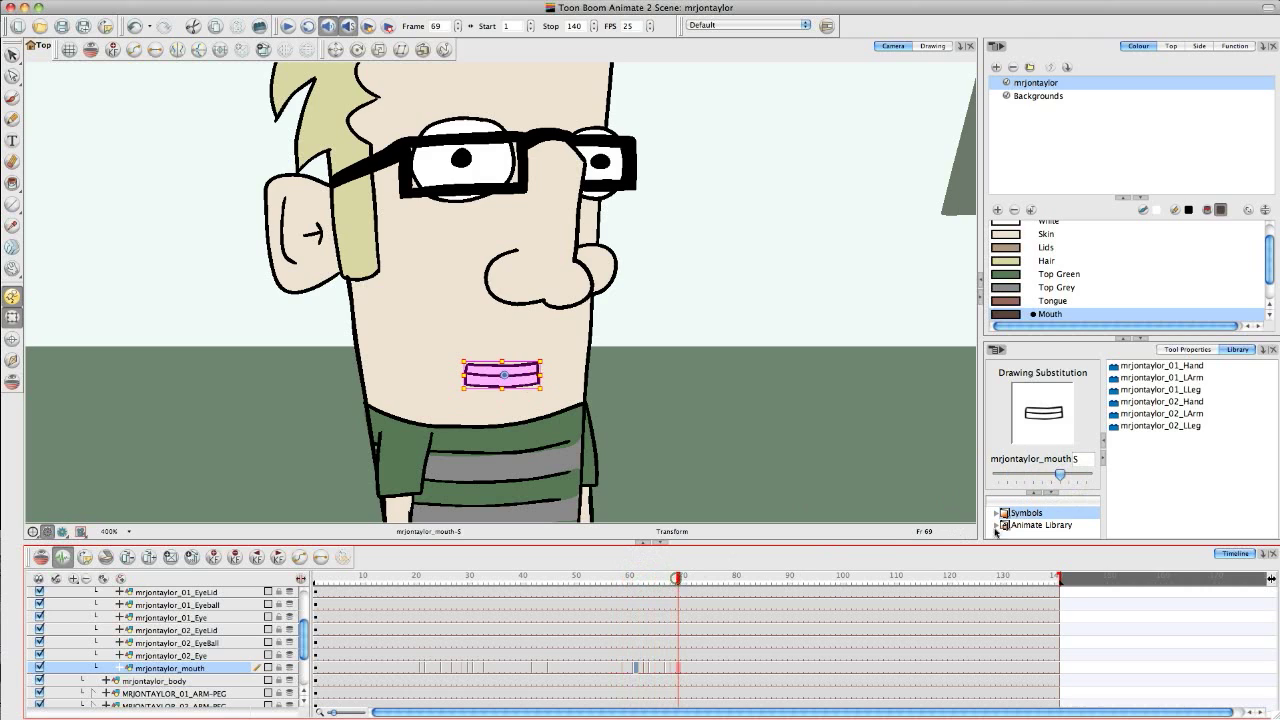
{"action": "left_click_drag", "start_coordinate": [1069, 476], "coordinate": [1042, 476]}
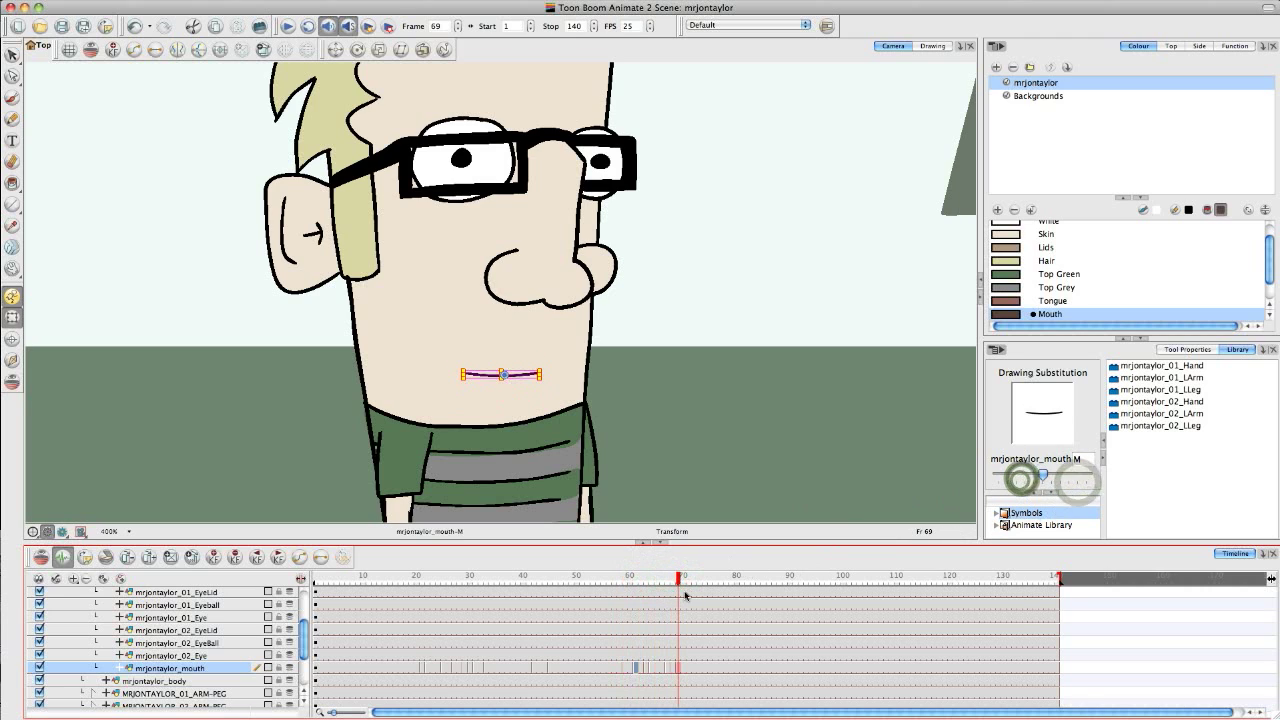
{"action": "left_click_drag", "start_coordinate": [678, 580], "coordinate": [684, 586]}
{"action": "mouse_move", "coordinate": [1050, 488]}
{"action": "left_mouse_down"}
{"action": "mouse_move", "coordinate": [1063, 480]}
{"action": "mouse_move", "coordinate": [1020, 483]}
{"action": "mouse_move", "coordinate": [1060, 477]}
{"action": "left_mouse_up"}
{"action": "left_click_drag", "start_coordinate": [662, 578], "coordinate": [684, 590]}
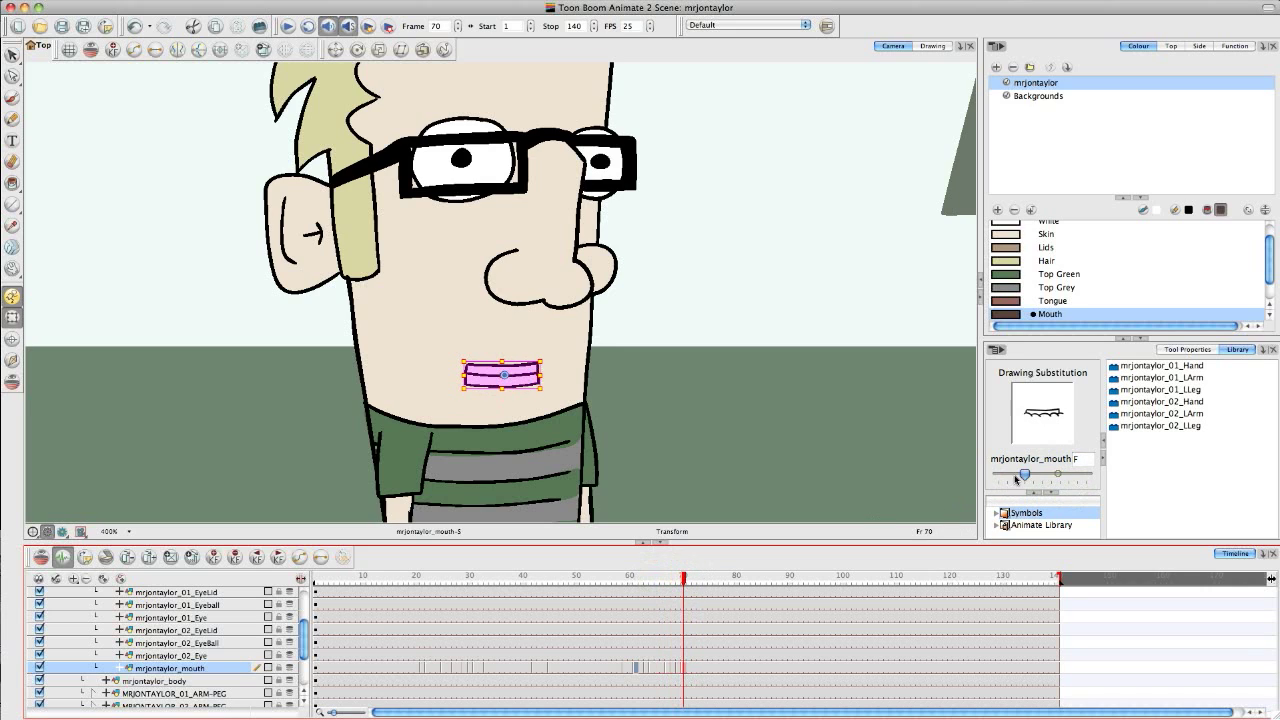
{"action": "left_click_drag", "start_coordinate": [1016, 479], "coordinate": [1007, 476]}
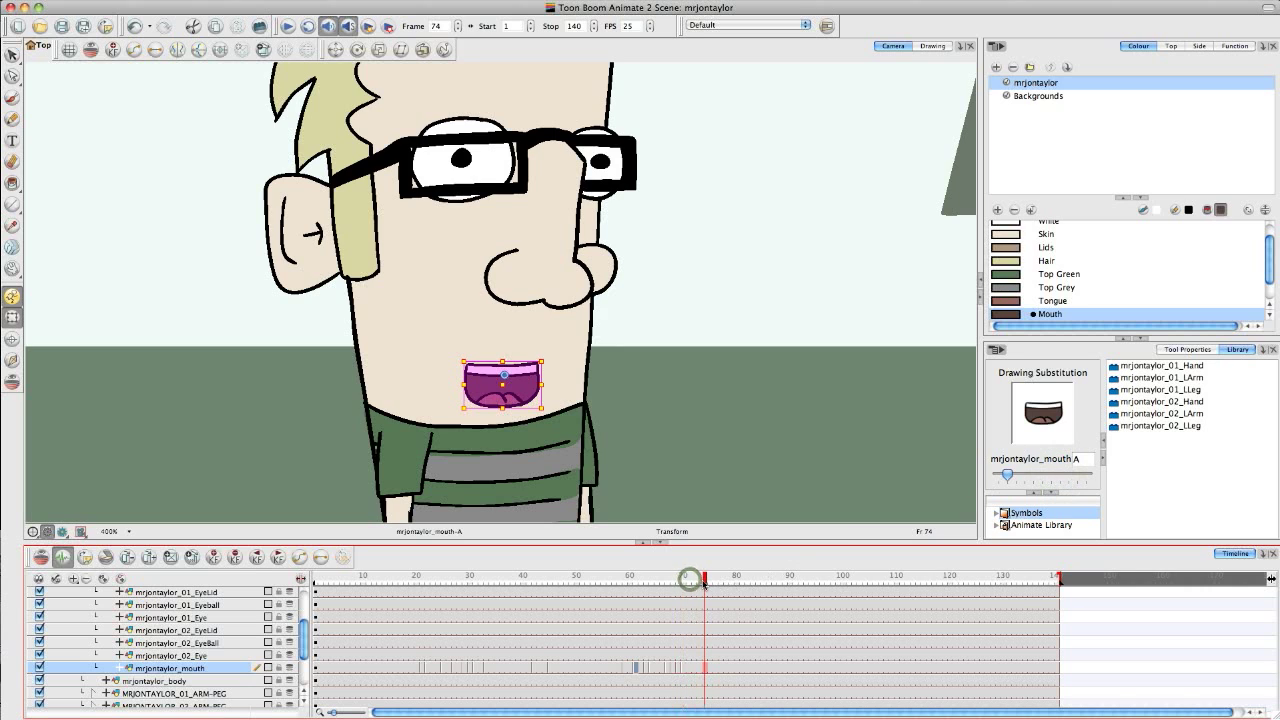
{"action": "left_click", "coordinate": [1051, 486]}
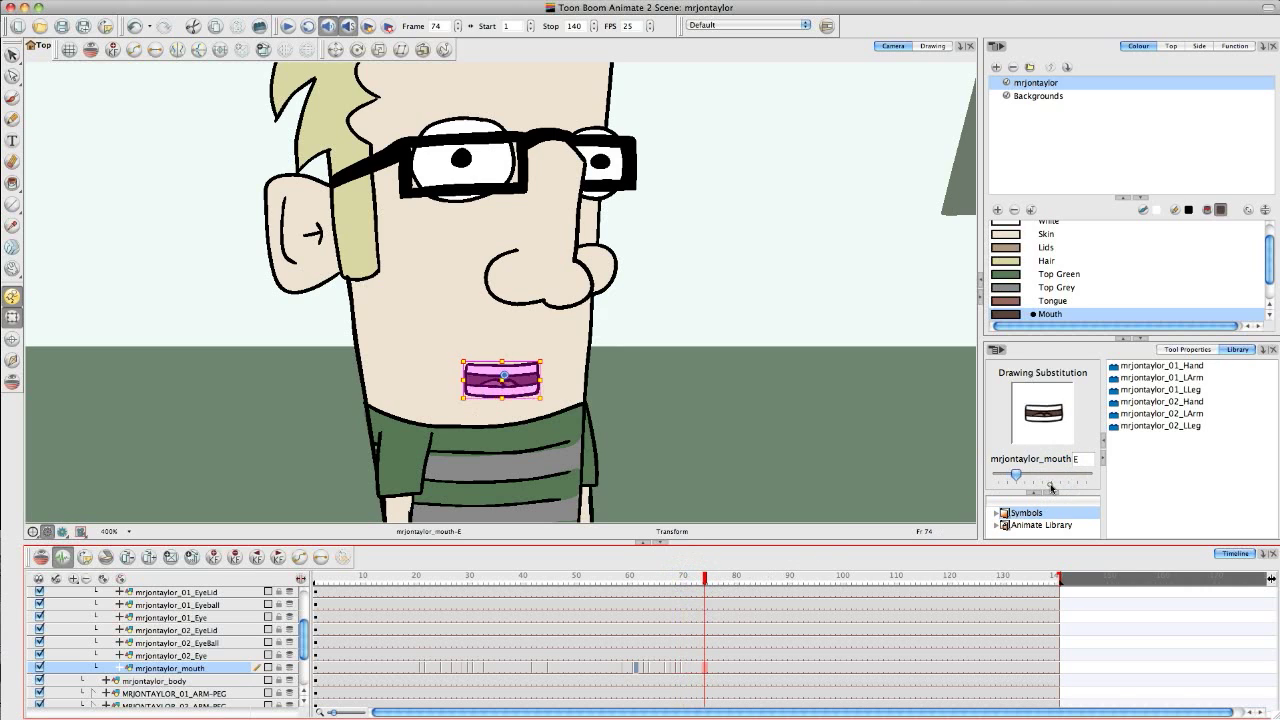
{"action": "left_click", "coordinate": [1051, 486]}
{"action": "left_click", "coordinate": [1065, 484]}
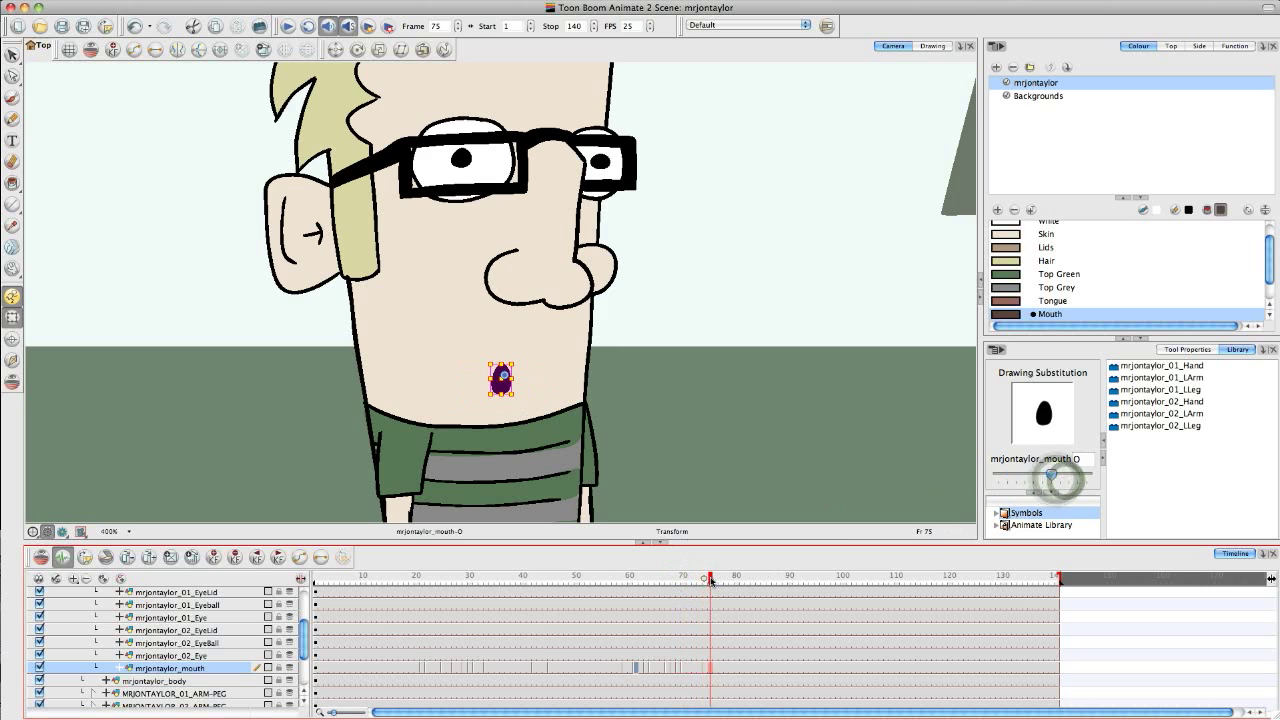
Key F around frame 79, then A and S on later frames through frame 93.
{"action": "mouse_move", "coordinate": [718, 580]}
{"action": "left_mouse_down"}
{"action": "mouse_move", "coordinate": [700, 578]}
{"action": "mouse_move", "coordinate": [731, 587]}
{"action": "left_mouse_up"}
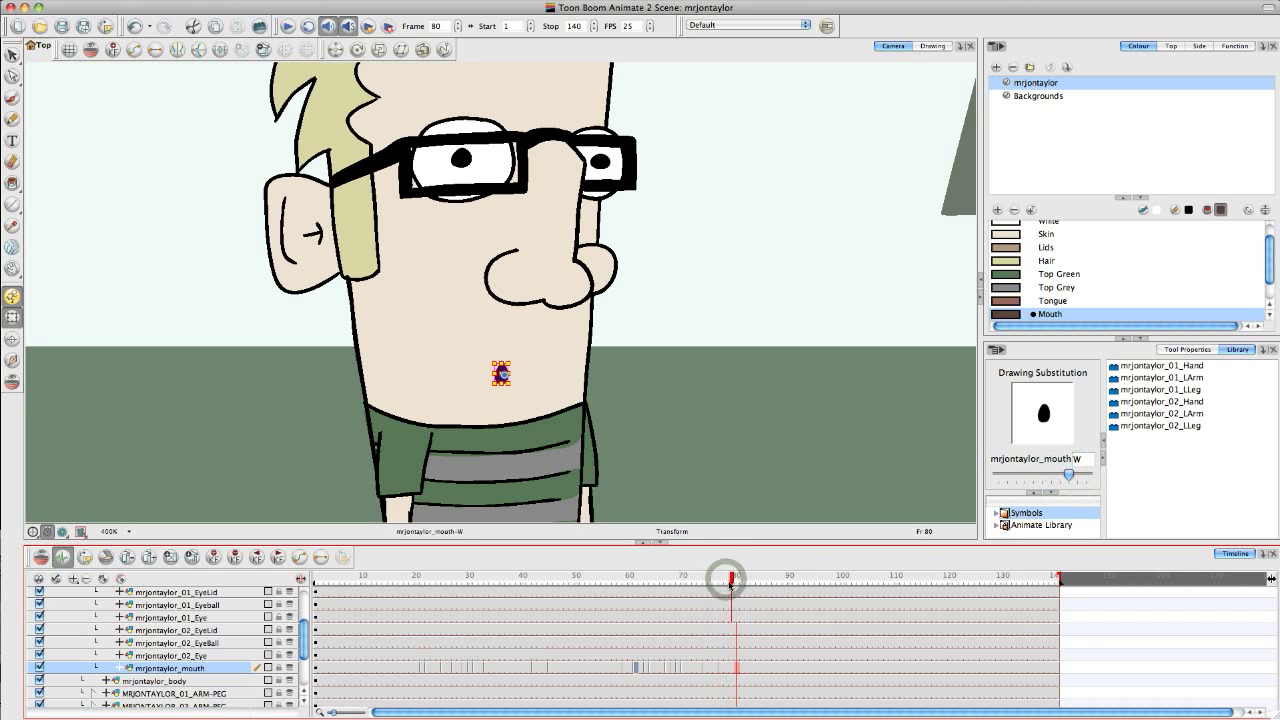
{"action": "left_click", "coordinate": [1012, 477]}
{"action": "left_click", "coordinate": [1012, 477]}
{"action": "left_click", "coordinate": [1010, 478]}
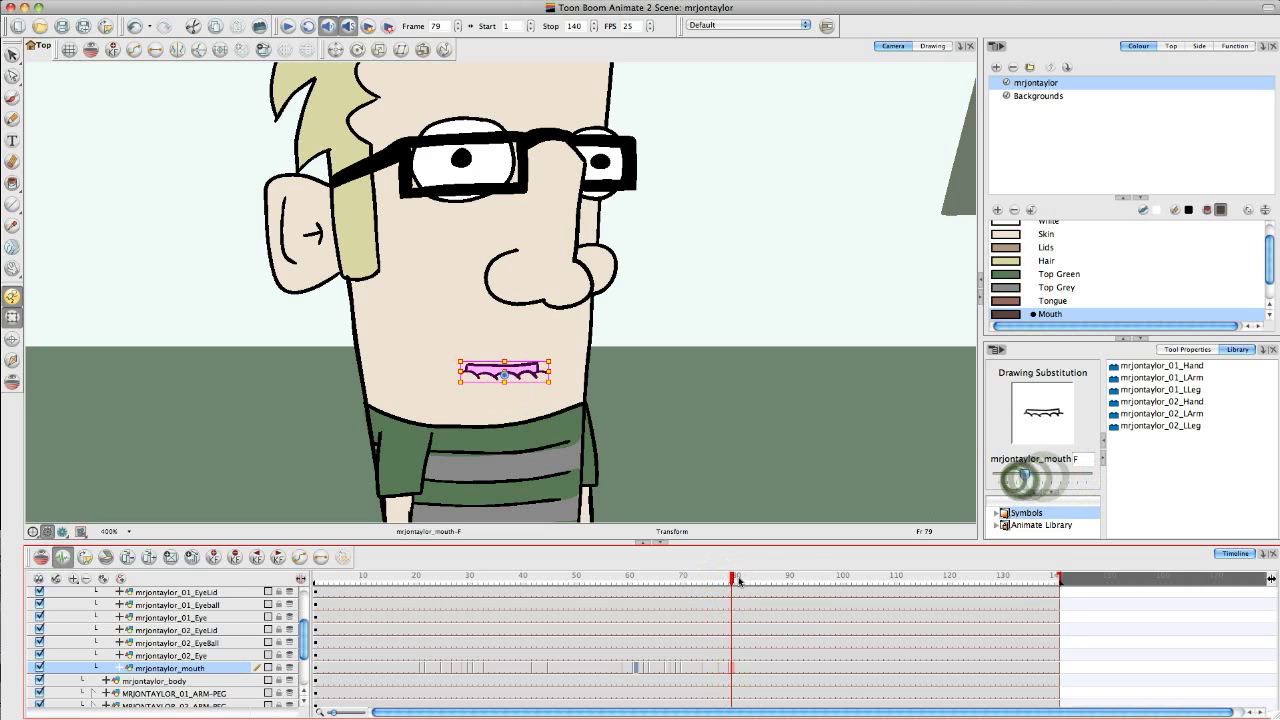
{"action": "left_click_drag", "start_coordinate": [738, 580], "coordinate": [780, 580]}
{"action": "left_click", "coordinate": [1004, 478]}
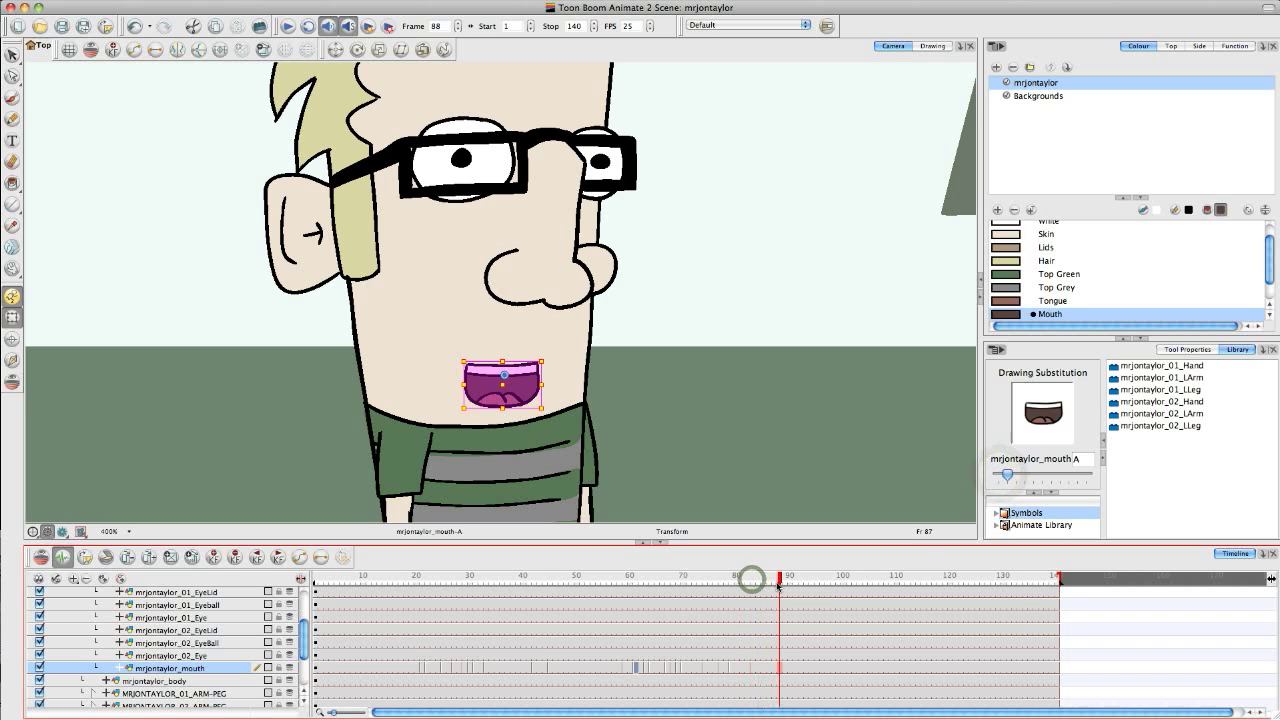
{"action": "left_click", "coordinate": [1058, 483]}
{"action": "left_click", "coordinate": [1058, 483]}
{"action": "left_click", "coordinate": [1058, 483]}
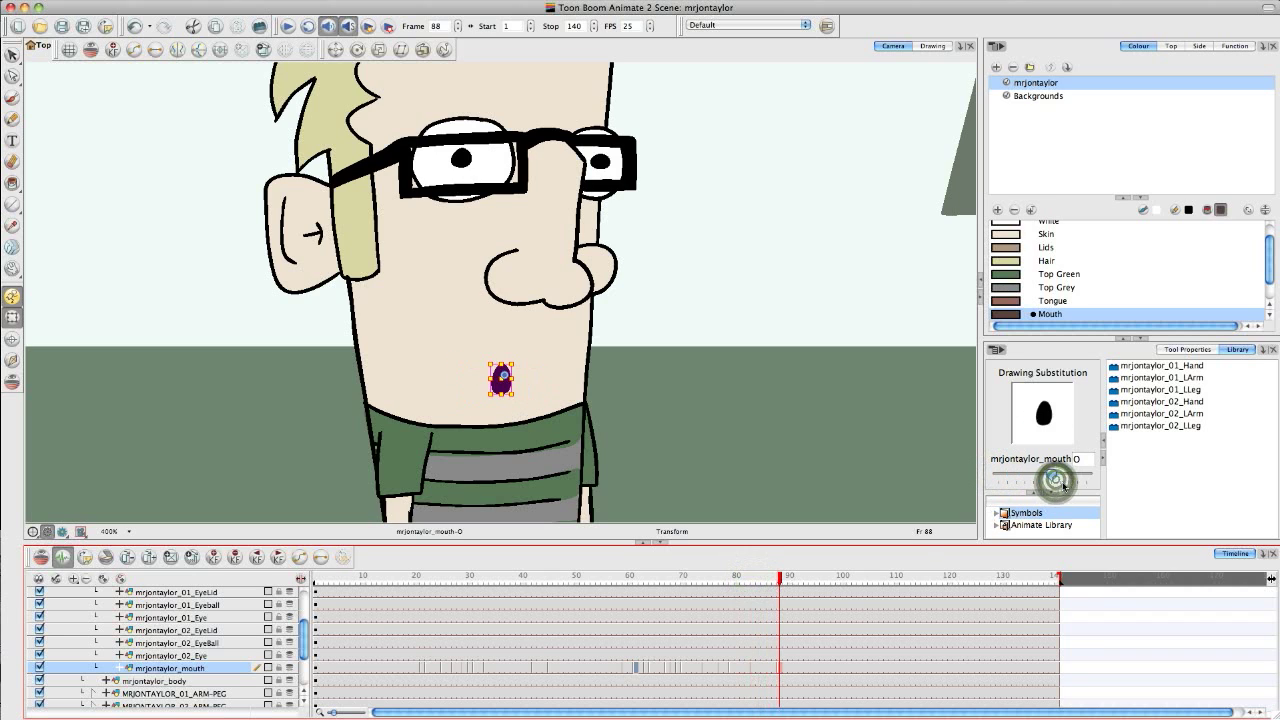
{"action": "left_click", "coordinate": [1058, 483]}
{"action": "left_click_drag", "start_coordinate": [785, 572], "coordinate": [806, 575]}
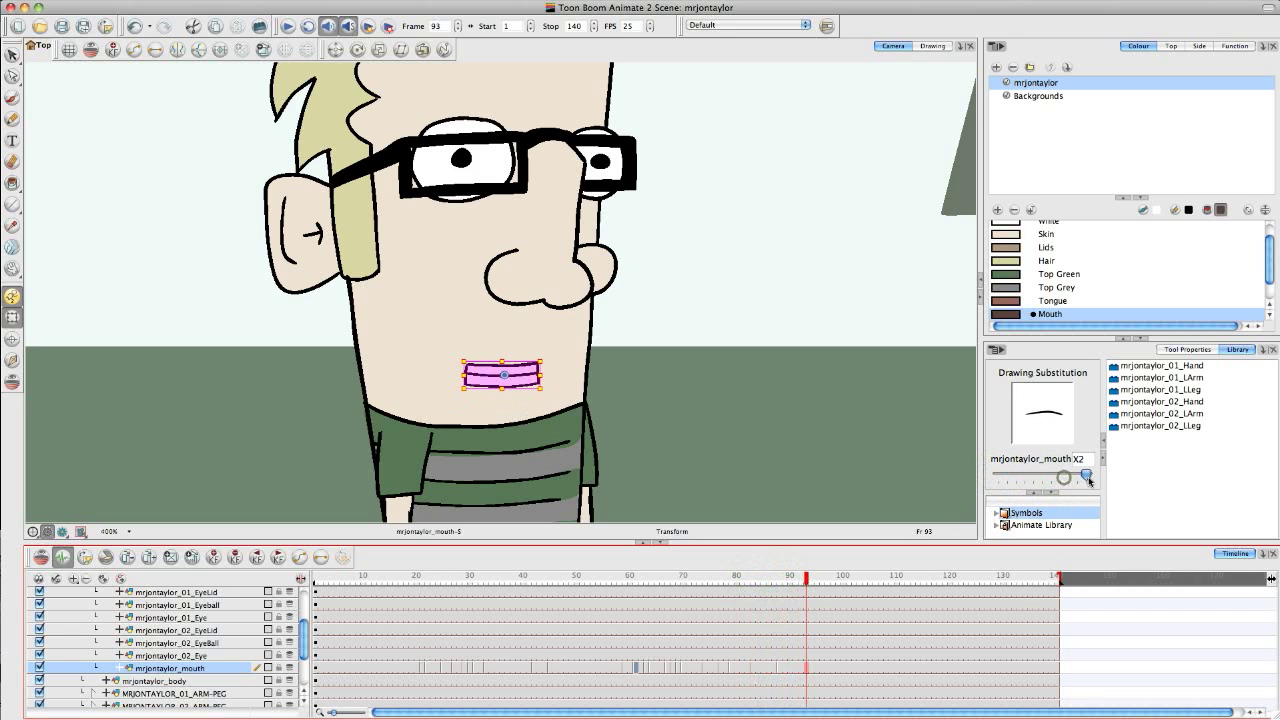
Deselect the mouth, play the lip-sync from frame 17, then stop at frame 18.
{"action": "left_click", "coordinate": [847, 471]}
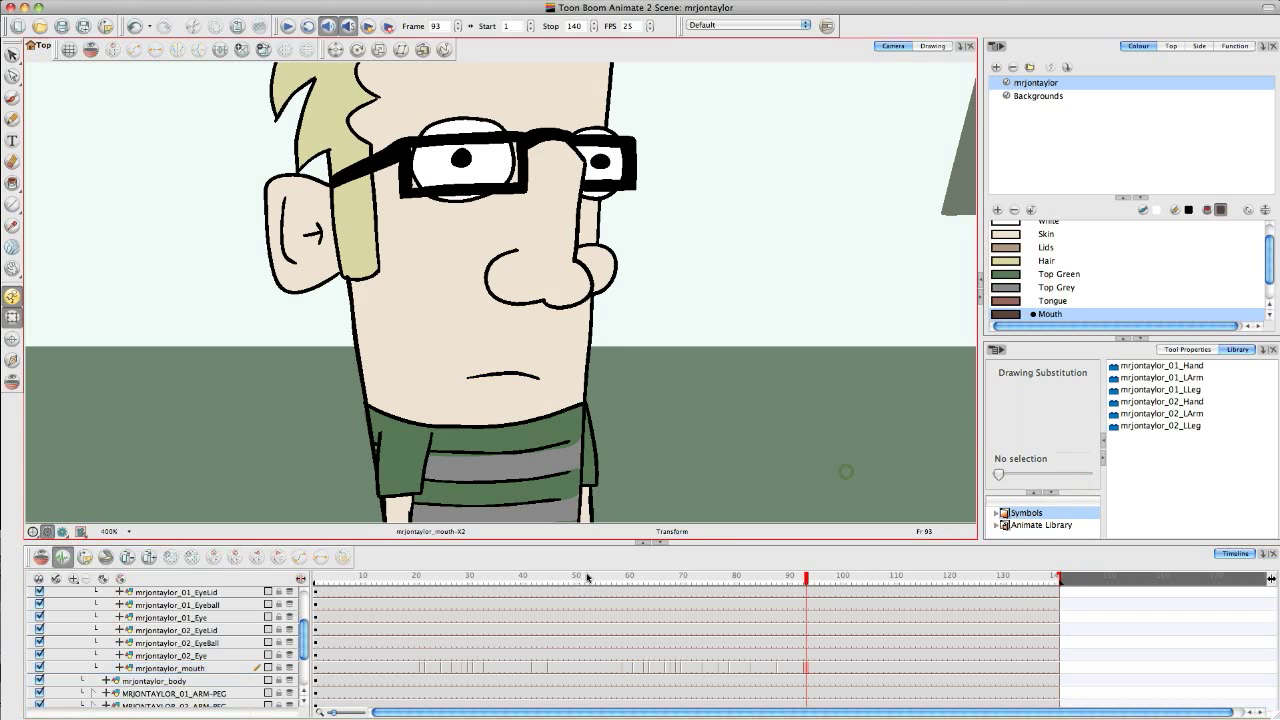
{"action": "left_click_drag", "start_coordinate": [587, 577], "coordinate": [316, 577]}
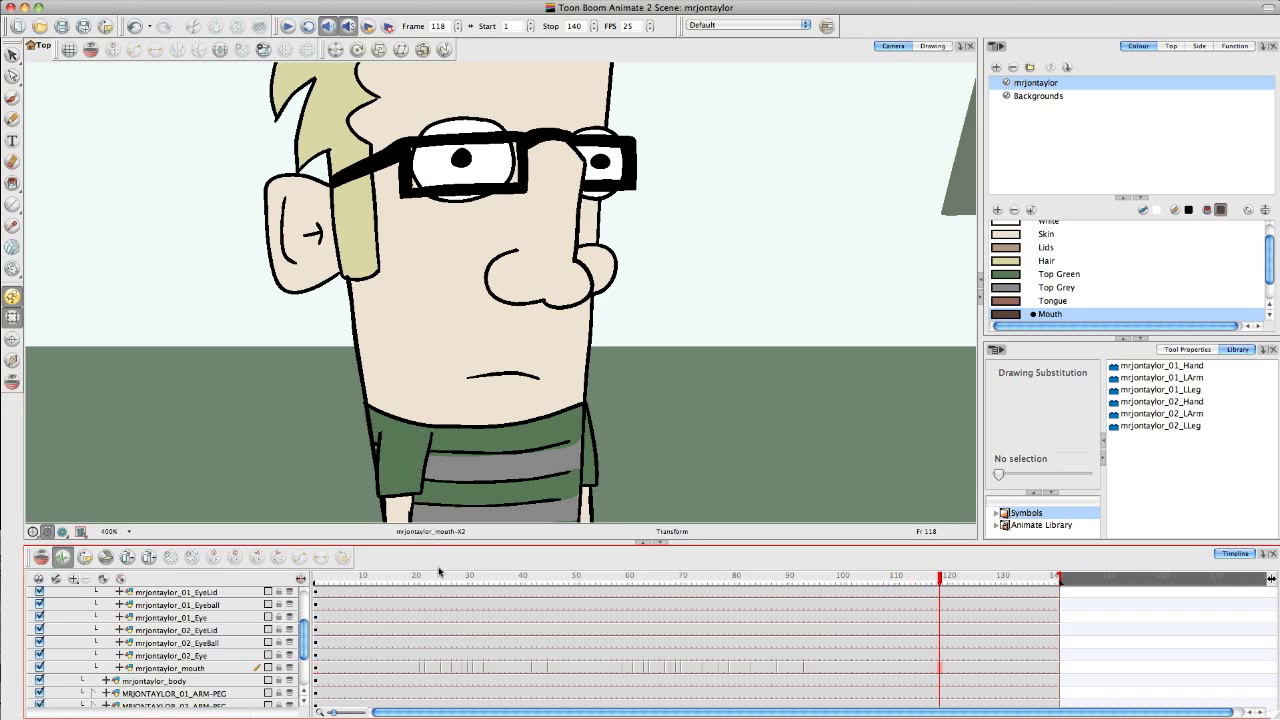
{"action": "left_click", "coordinate": [401, 578]}
{"action": "key", "text": "Return"}
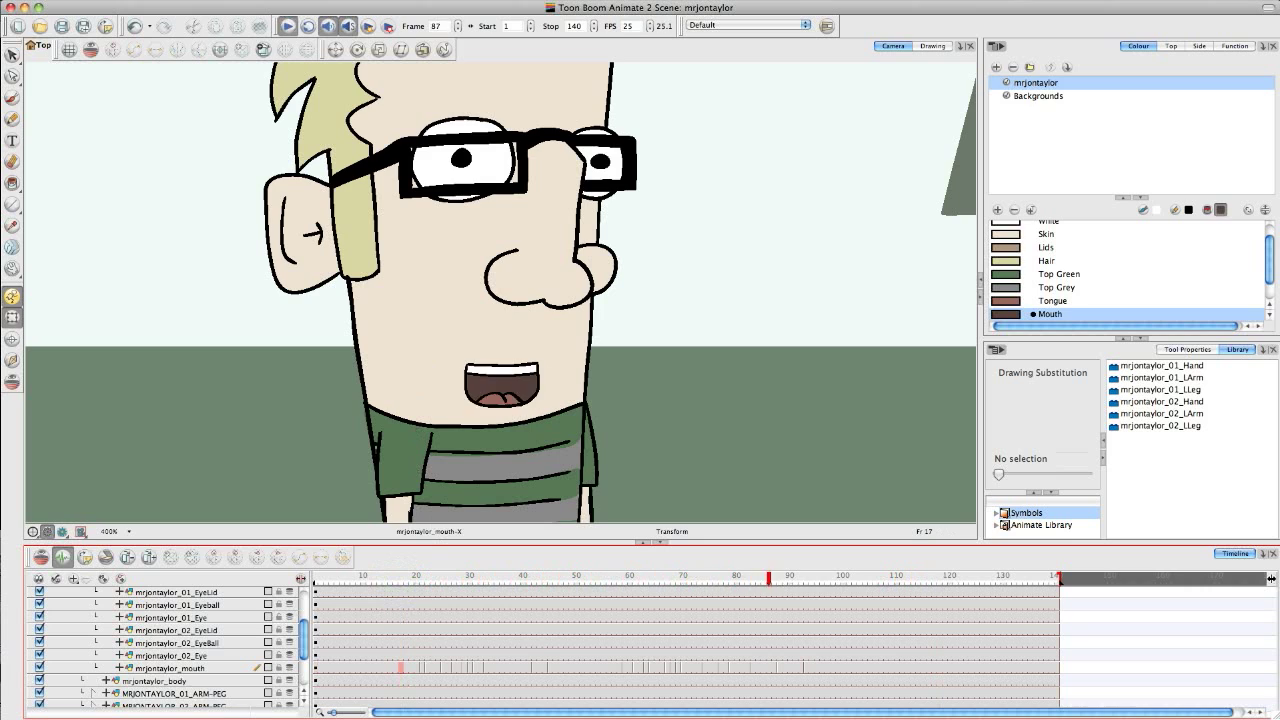
{"action": "key", "text": "Return"}
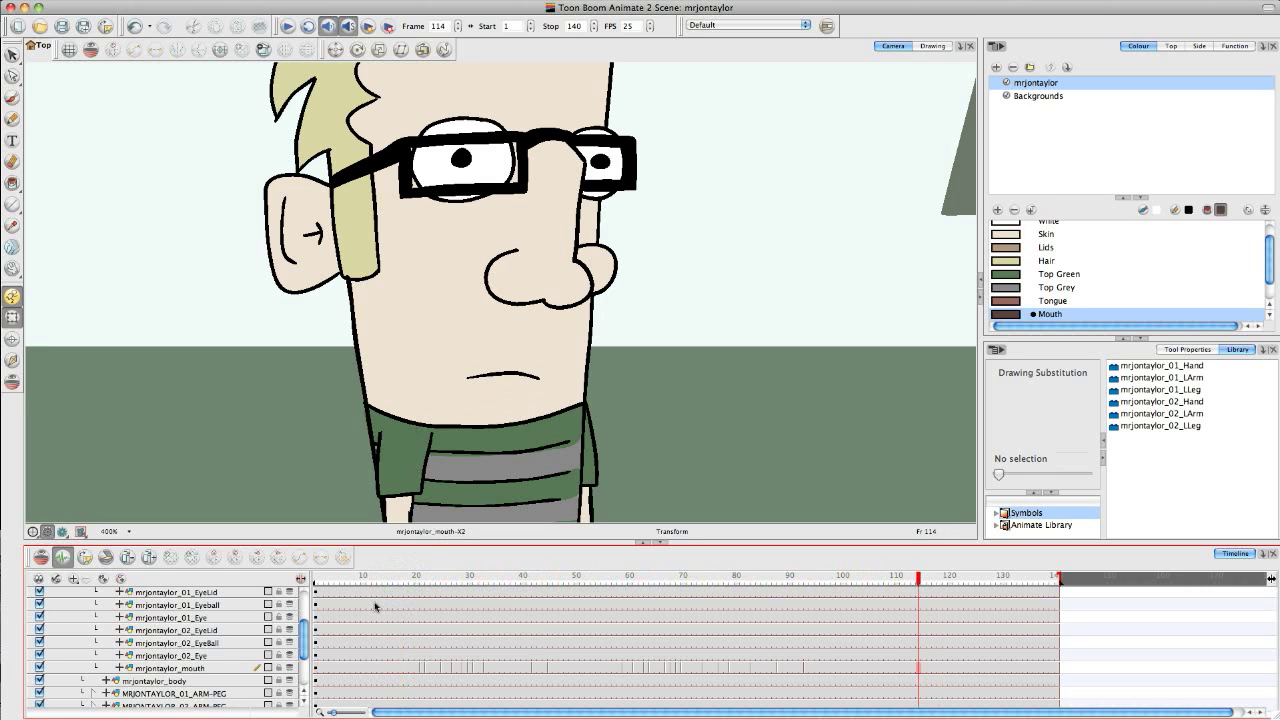
{"action": "left_click", "coordinate": [406, 580]}
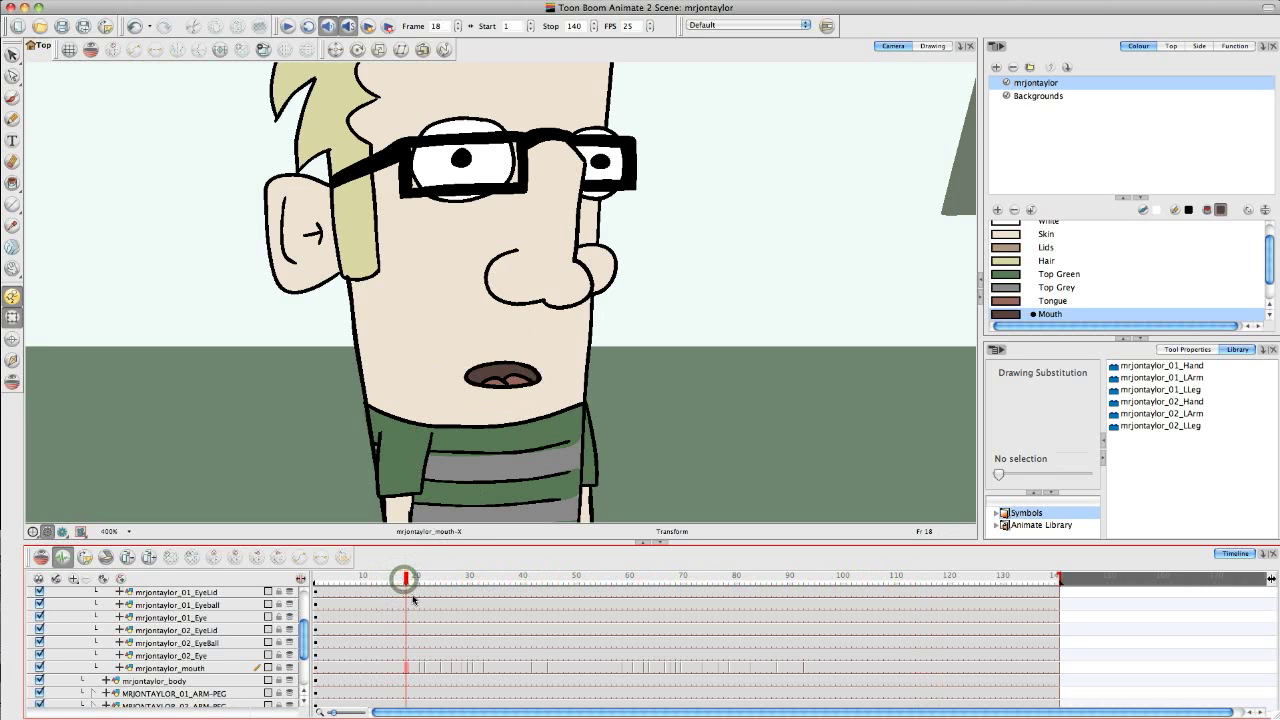